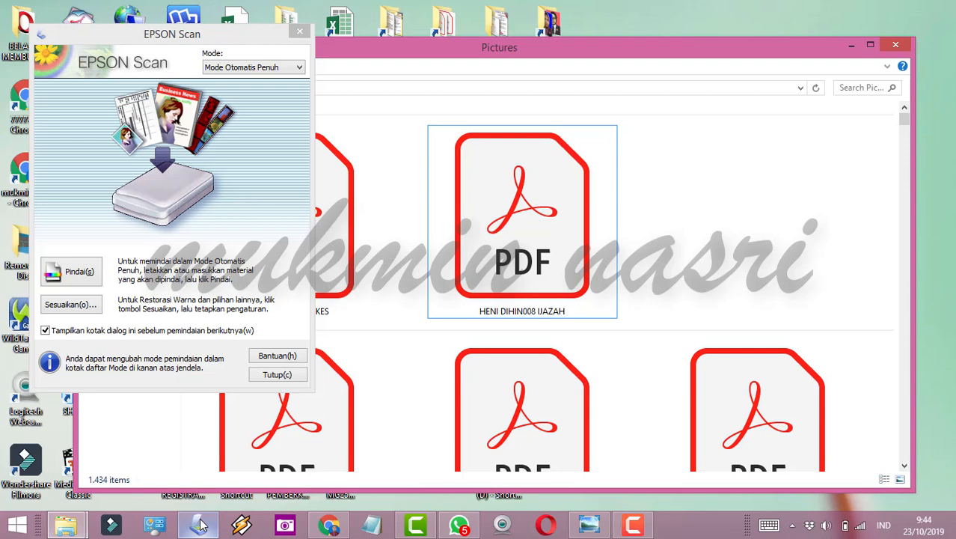
Step: Scan the KTP identity card in Epson Scan Full Auto mode into Pictures
{"action": "left_click", "coordinate": [88, 278]}
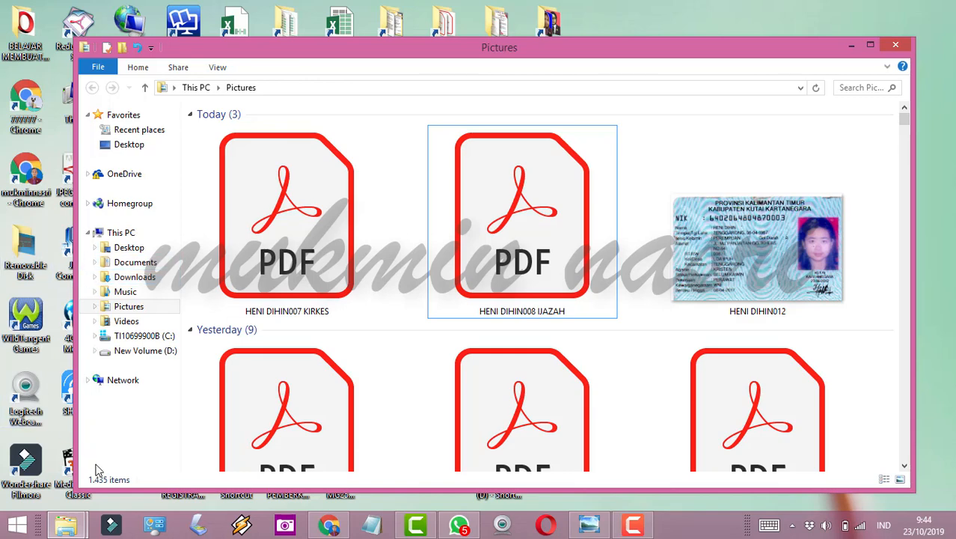
Step: Reopen Epson Scan and scan the 4x6 photo, PPNI oath letter and another document in Office mode
{"action": "left_click", "coordinate": [201, 528]}
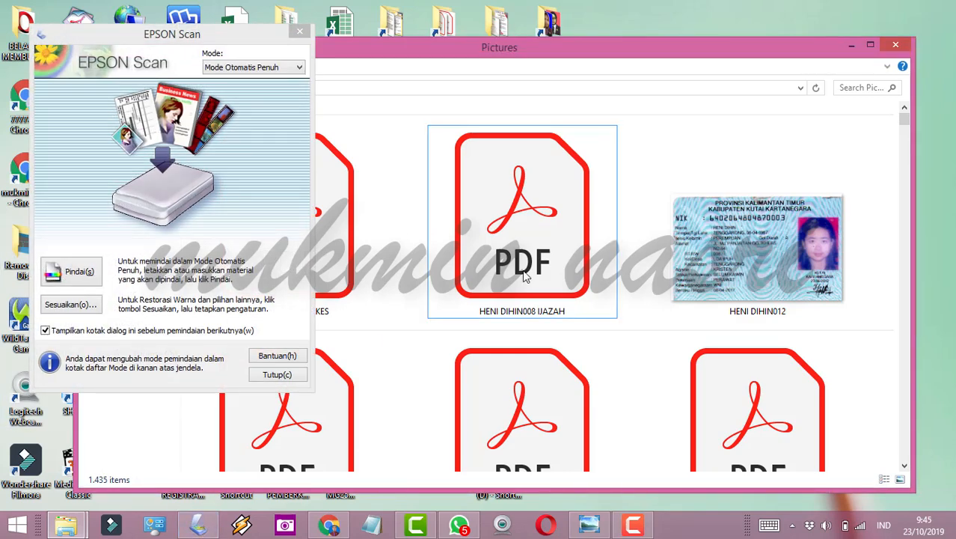
{"action": "left_click", "coordinate": [71, 273]}
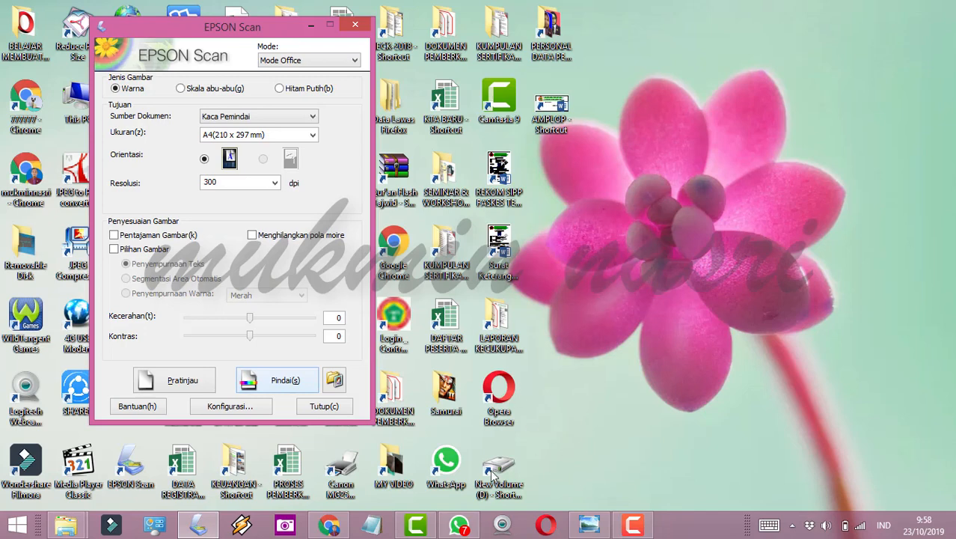
{"action": "left_click", "coordinate": [285, 381]}
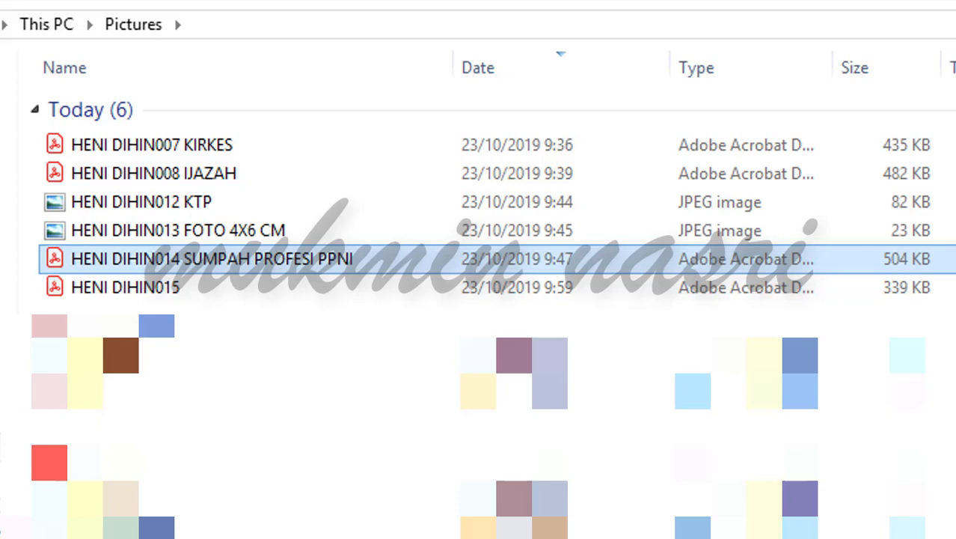
Step: Append ' KODE ETIK PROFESI PERAWAT' to the name of scan file 015
{"action": "left_click", "coordinate": [185, 288]}
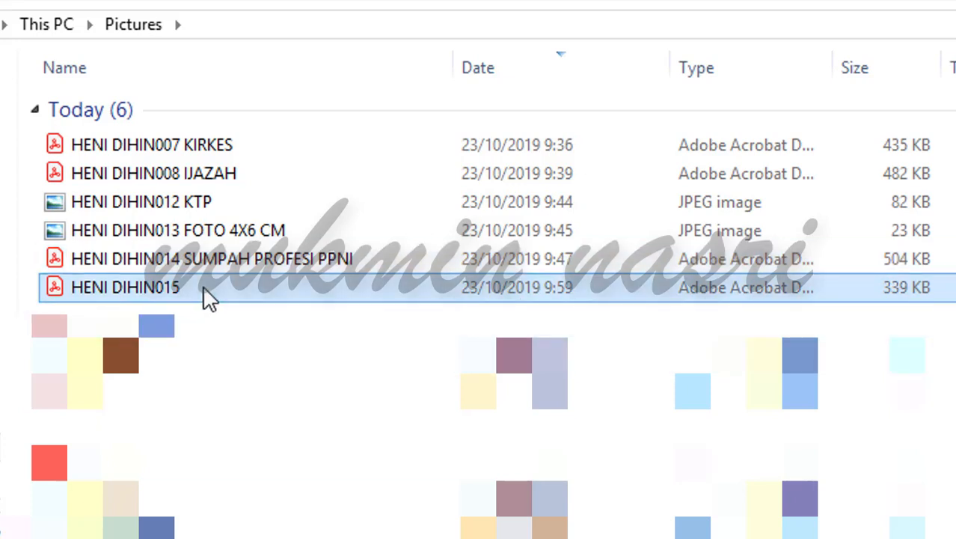
{"action": "key", "text": "F2"}
{"action": "left_click", "coordinate": [218, 288]}
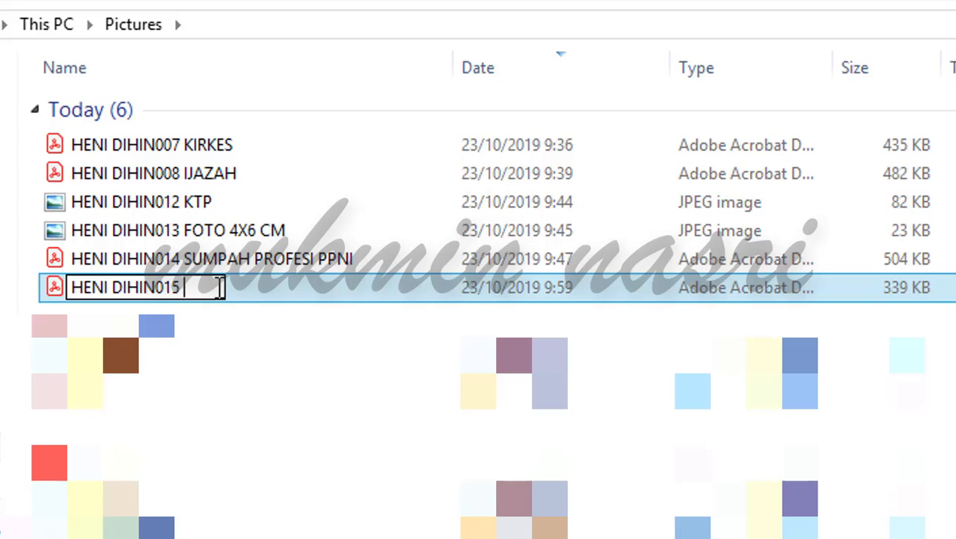
{"action": "type", "text": "KODE ETIK PRO"}
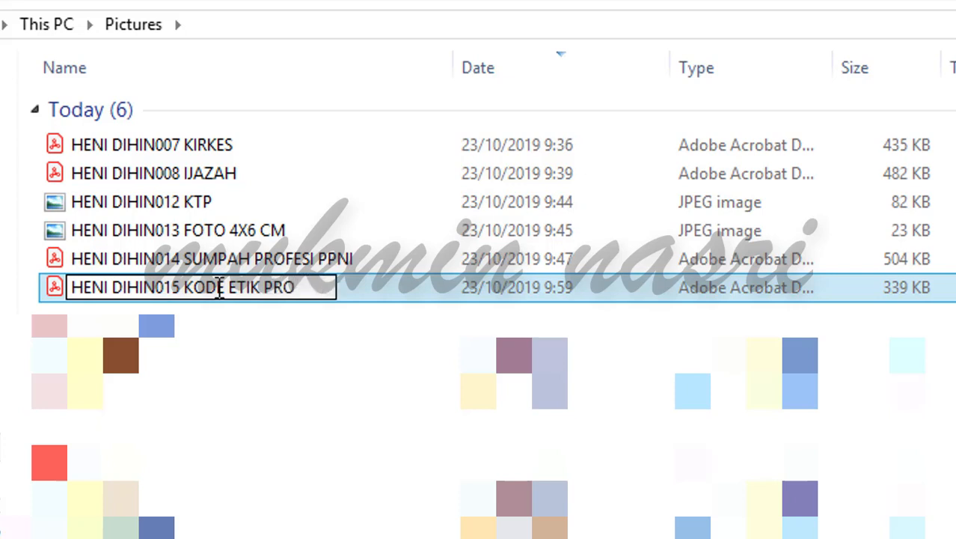
{"action": "type", "text": "FESI PERAWAT"}
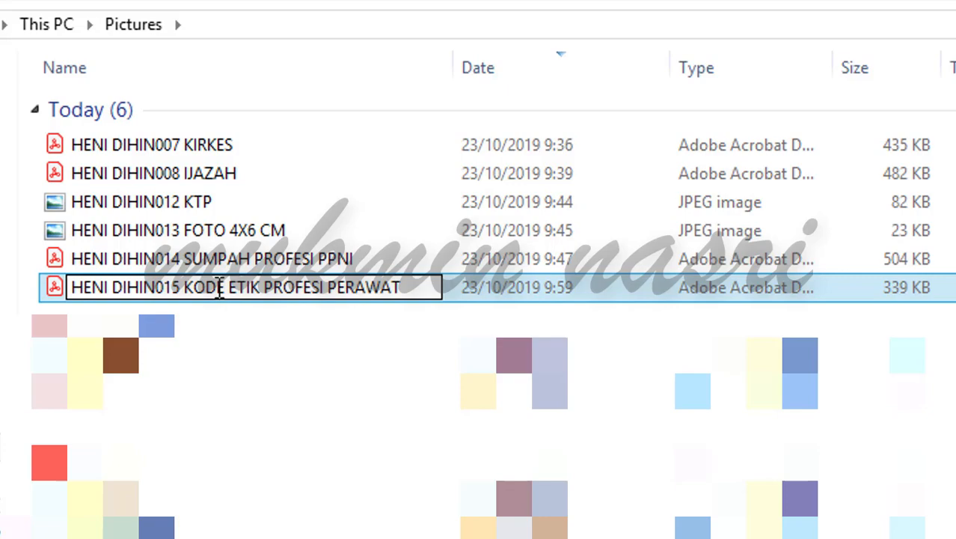
{"action": "key", "text": "Return"}
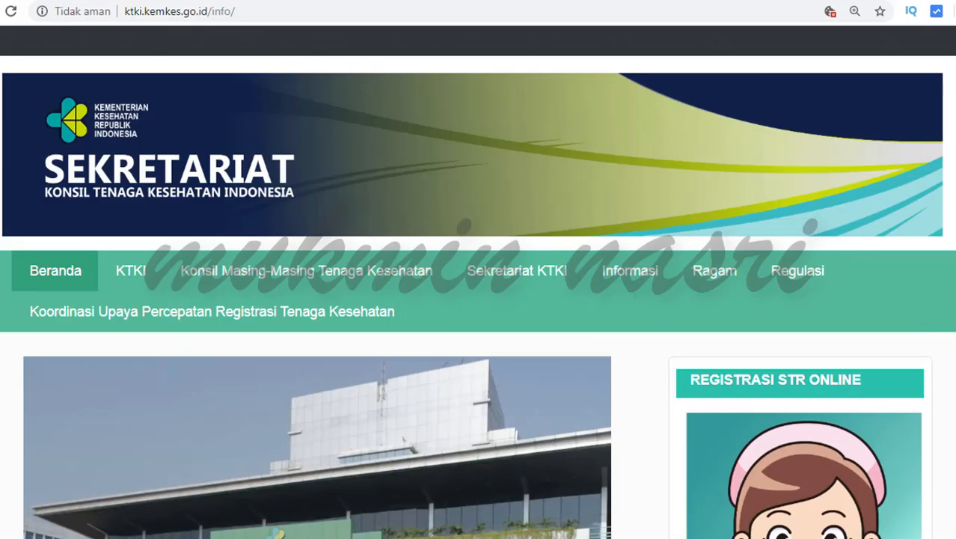
Step: Open the Registrasi STR Online card, tick the notice agreement and close it with Tutup
{"action": "scroll", "coordinate": [477, 291], "scroll_direction": "down", "scroll_amount": 1}
{"action": "scroll", "coordinate": [831, 224], "scroll_direction": "down", "scroll_amount": 4}
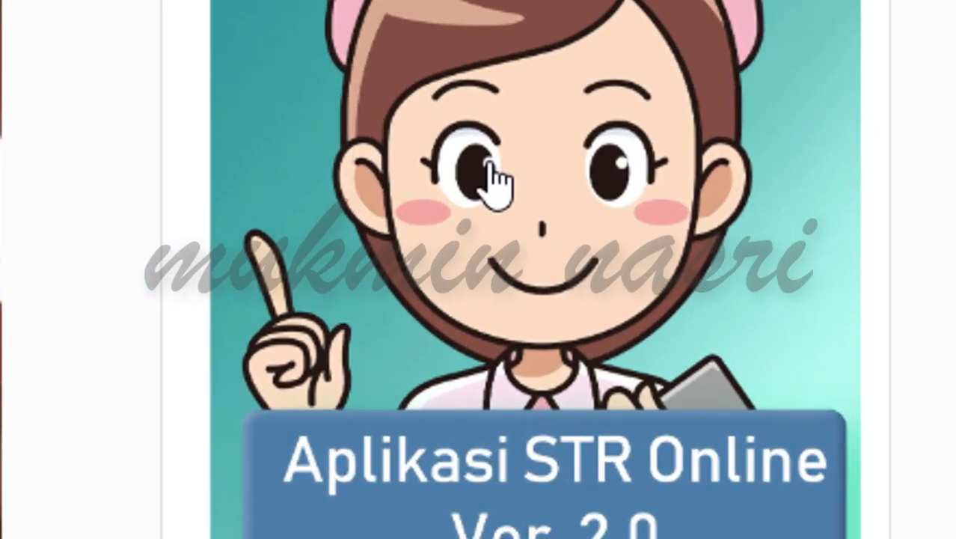
{"action": "left_click", "coordinate": [690, 211]}
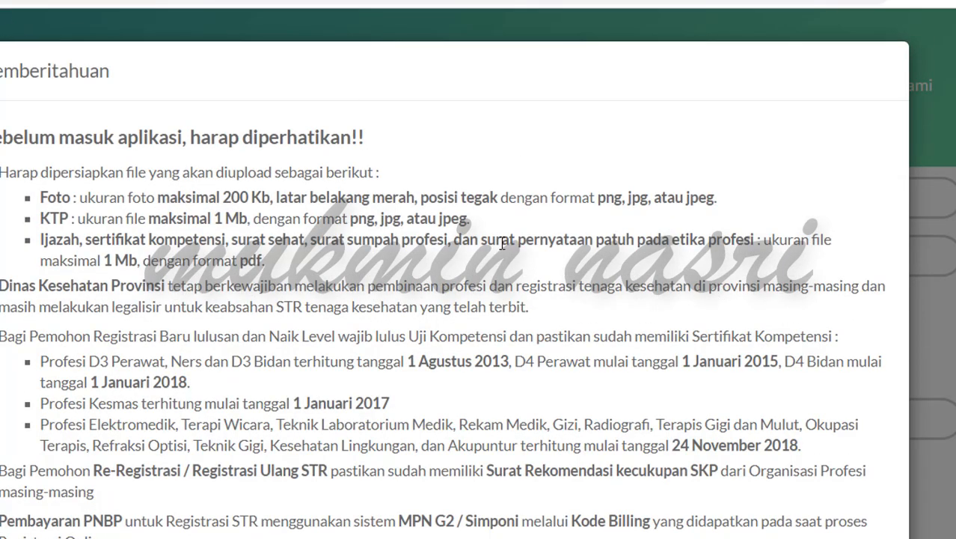
{"action": "scroll", "coordinate": [502, 239], "scroll_direction": "down", "scroll_amount": 5}
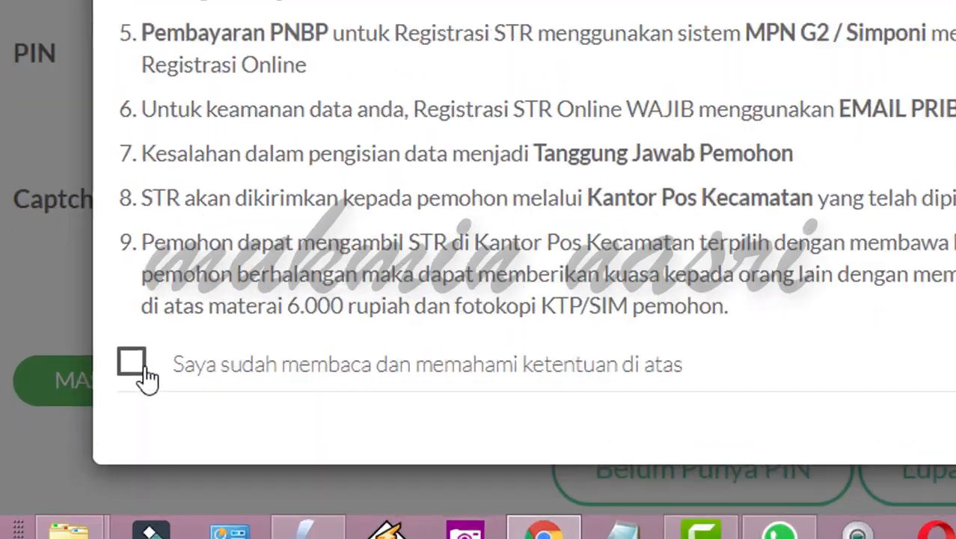
{"action": "left_click", "coordinate": [72, 437]}
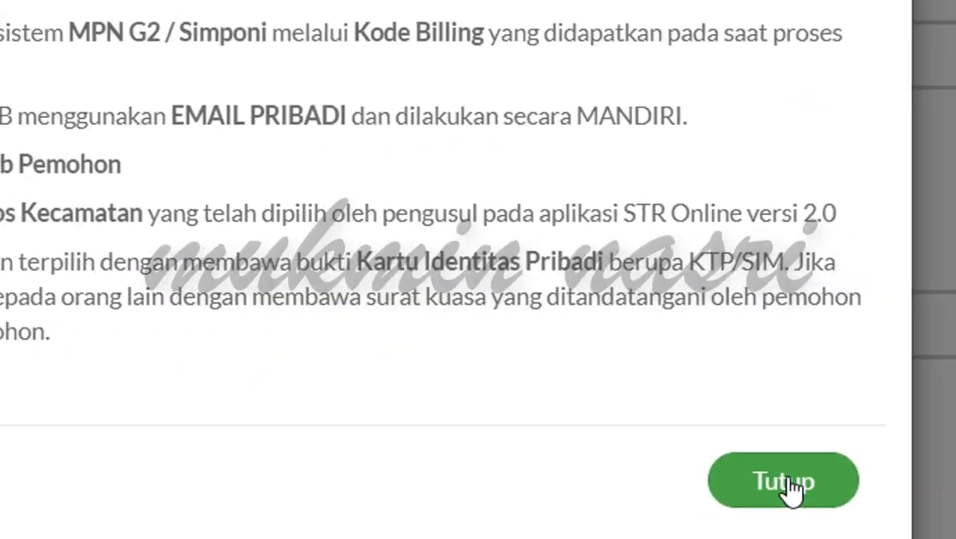
{"action": "left_click", "coordinate": [785, 483]}
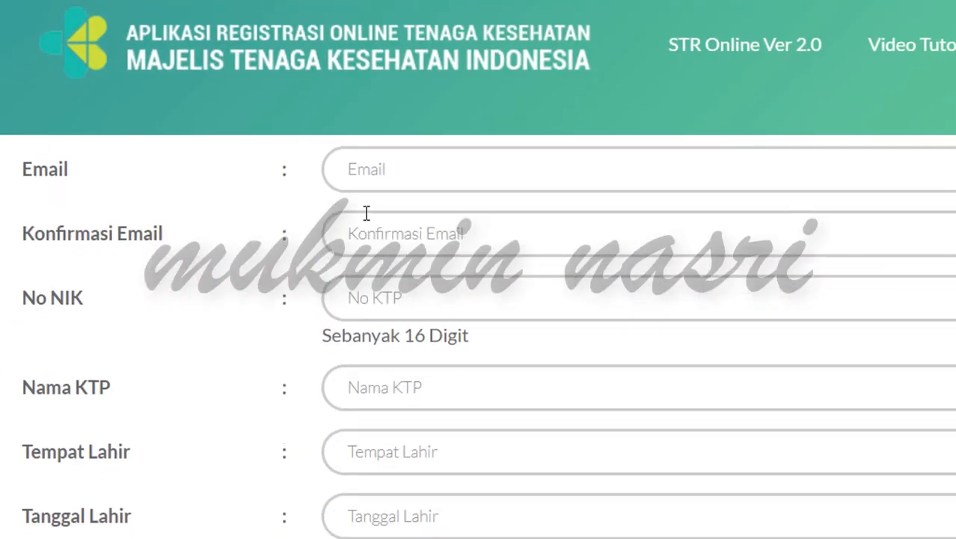
Step: Enter the applicant's Gmail address in Email and repeat it in Konfirmasi Email
{"action": "left_click", "coordinate": [377, 175]}
{"action": "key", "text": "ctrl+v"}
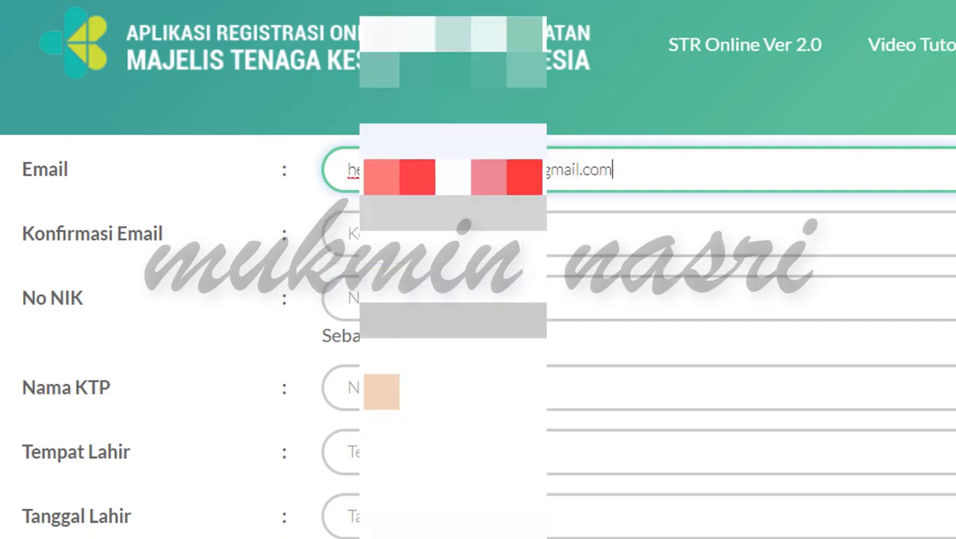
{"action": "left_click", "coordinate": [404, 235]}
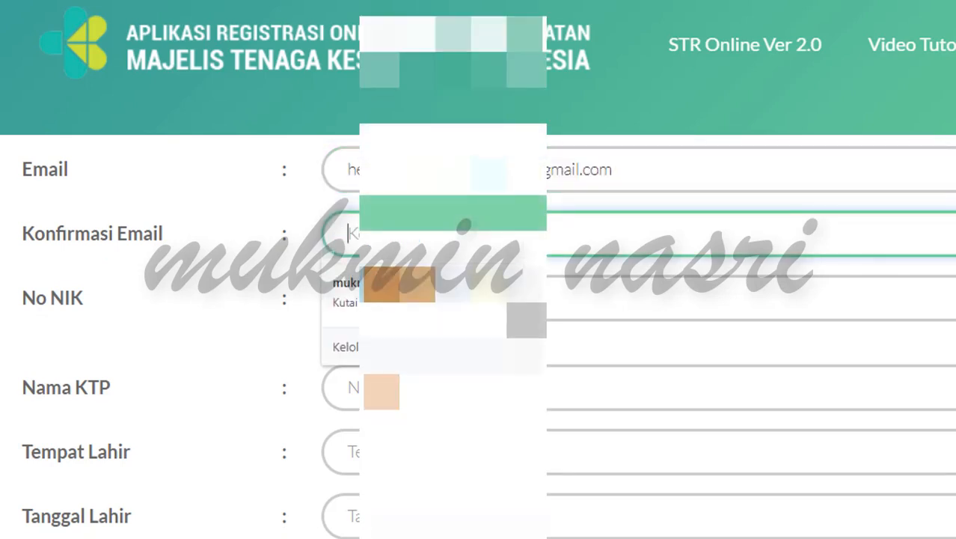
{"action": "type", "text": "he"}
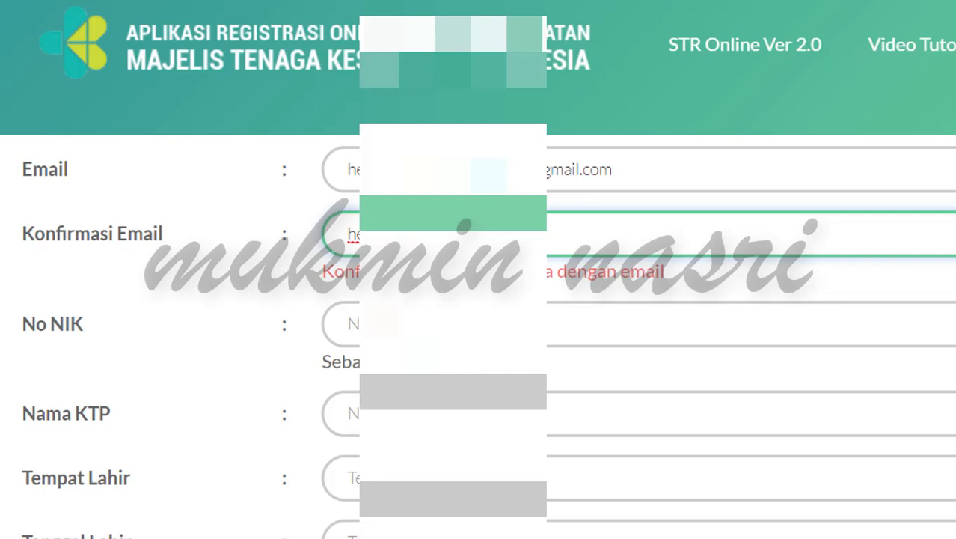
{"action": "type", "text": "gmail."}
{"action": "type", "text": "com"}
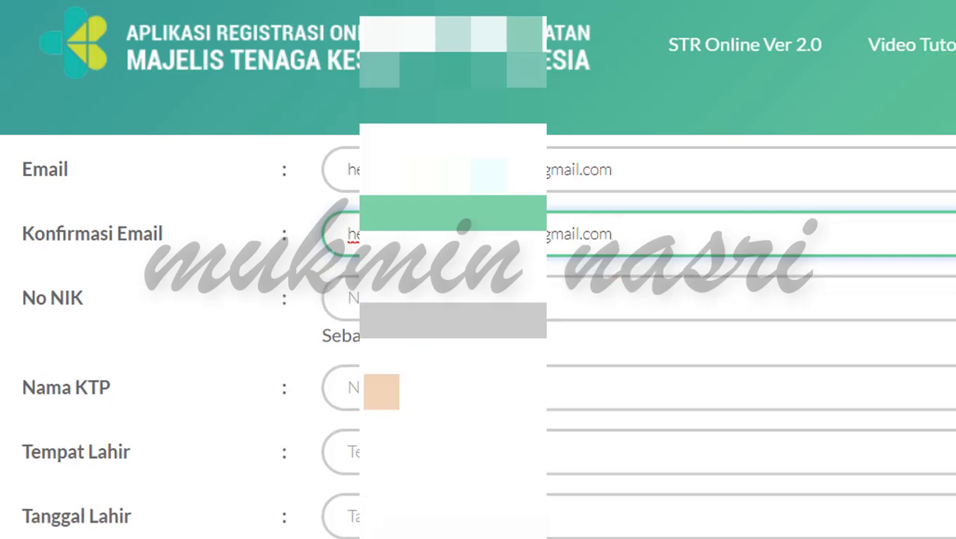
Step: Enter the applicant's NIK identity number, then move to the Nama KTP field
{"action": "left_click", "coordinate": [356, 314]}
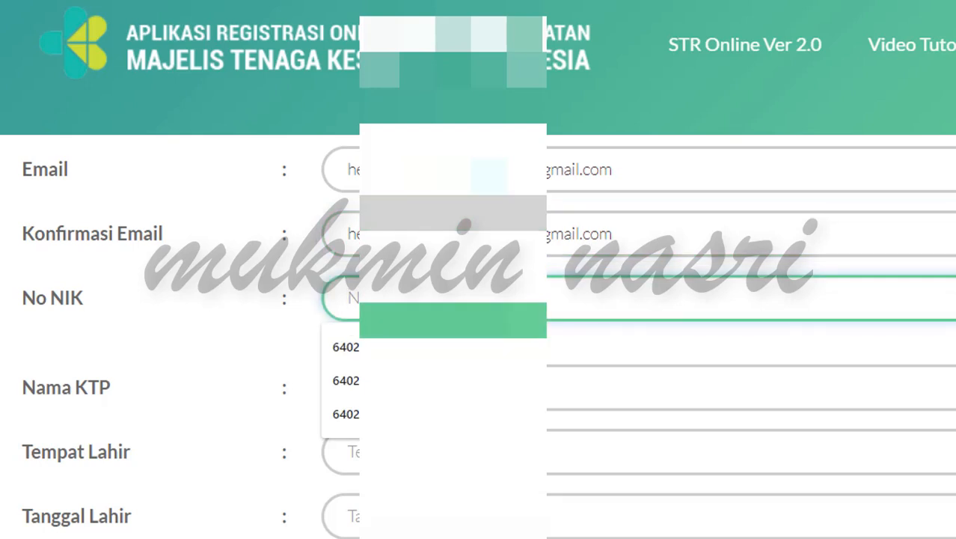
{"action": "type", "text": "640"}
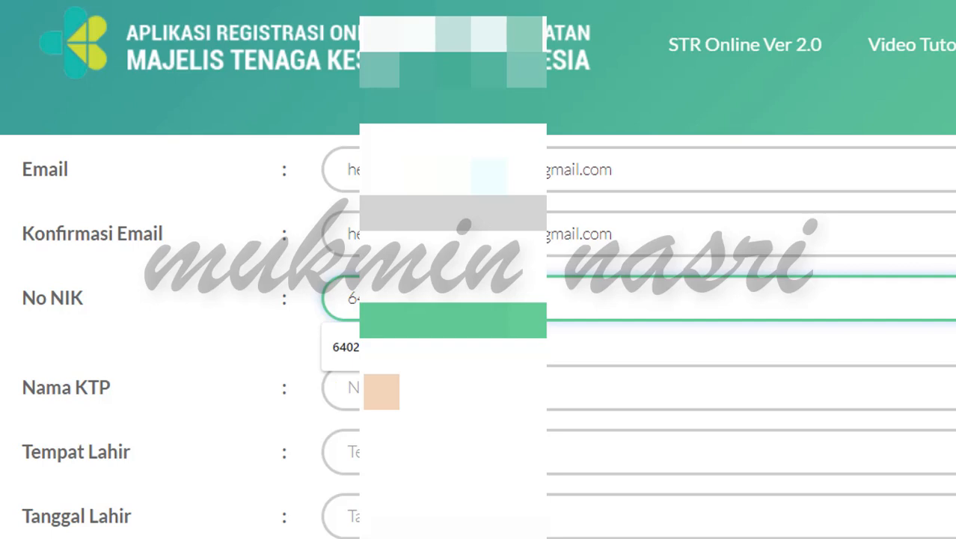
{"action": "type", "text": "2"}
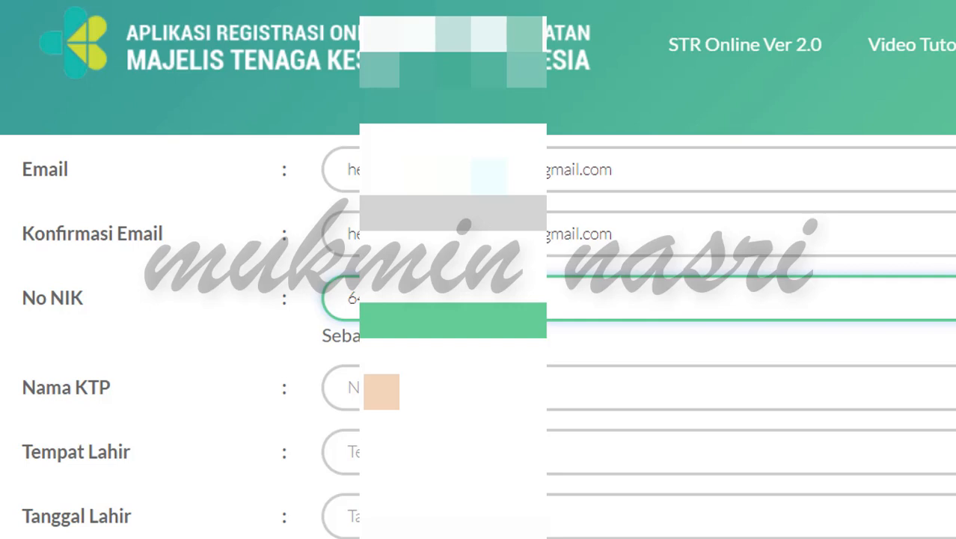
{"action": "scroll", "coordinate": [479, 299], "scroll_direction": "down", "scroll_amount": 1}
{"action": "key", "text": "Tab"}
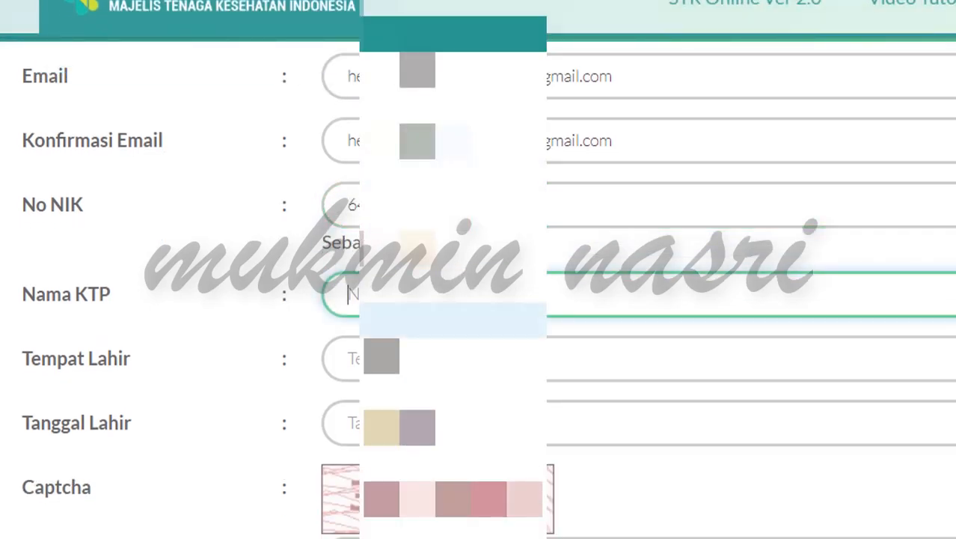
Step: Enter the name as on the KTP and the place of birth
{"action": "type", "text": "H"}
{"action": "left_click", "coordinate": [350, 359]}
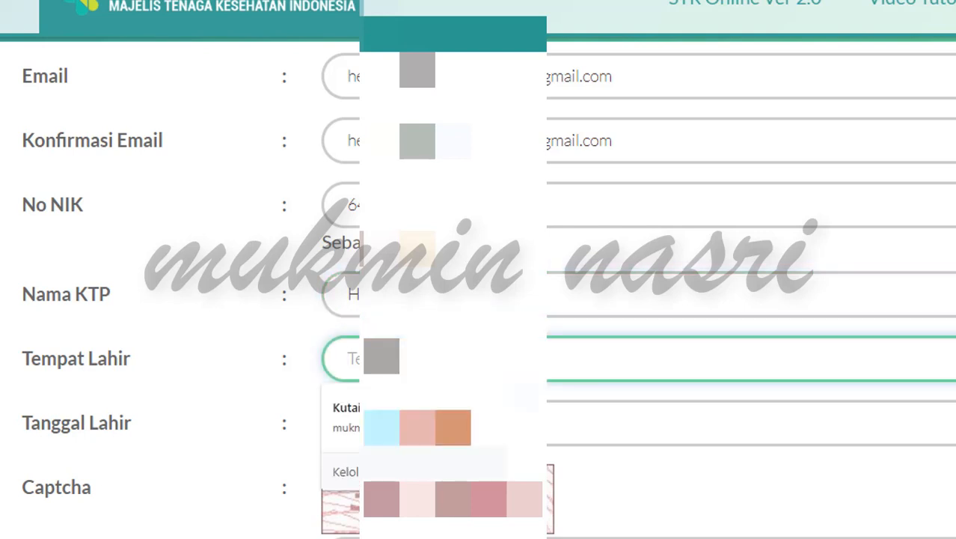
{"action": "type", "text": "TENG"}
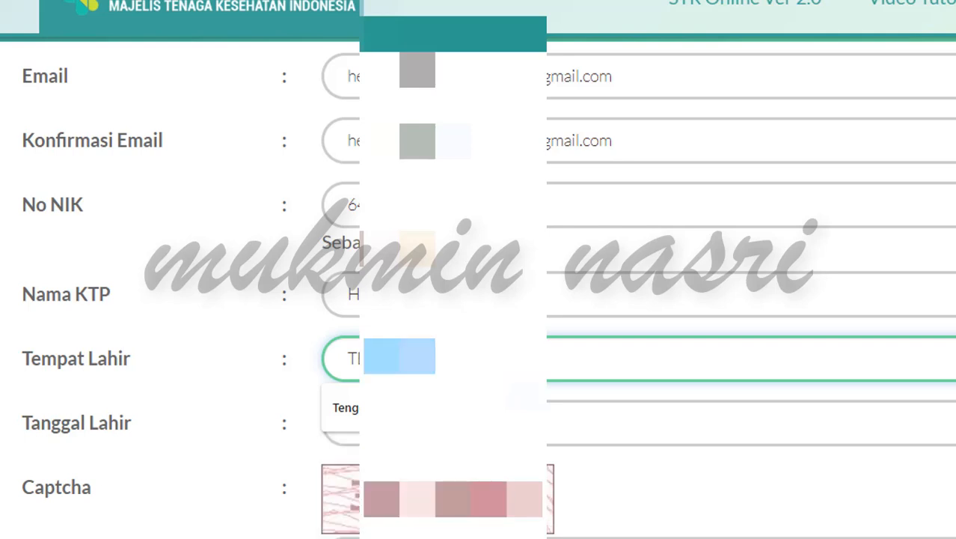
Step: Set the Tanggal Lahir birth date in 1987, choosing the month and day
{"action": "left_click", "coordinate": [581, 431]}
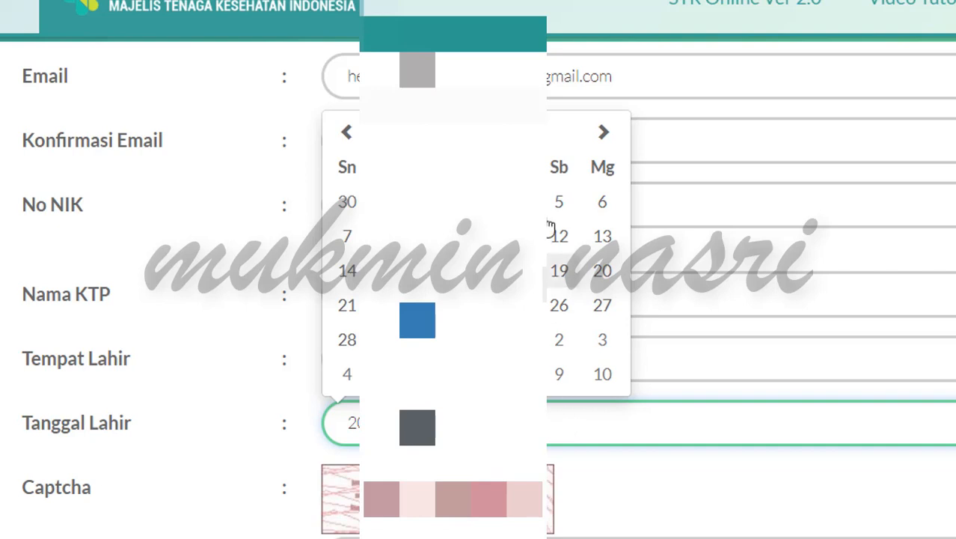
{"action": "left_click", "coordinate": [479, 132]}
{"action": "left_click", "coordinate": [479, 159]}
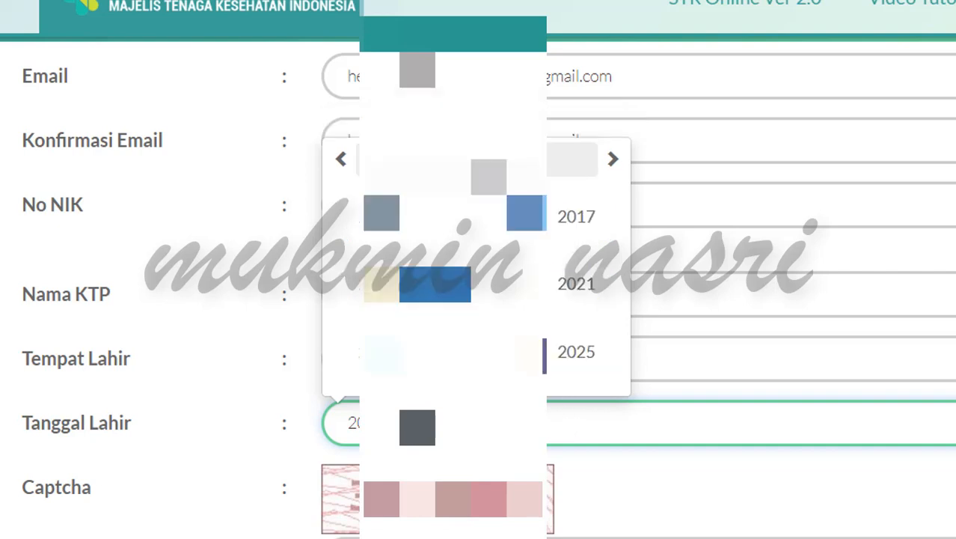
{"action": "left_click", "coordinate": [479, 159]}
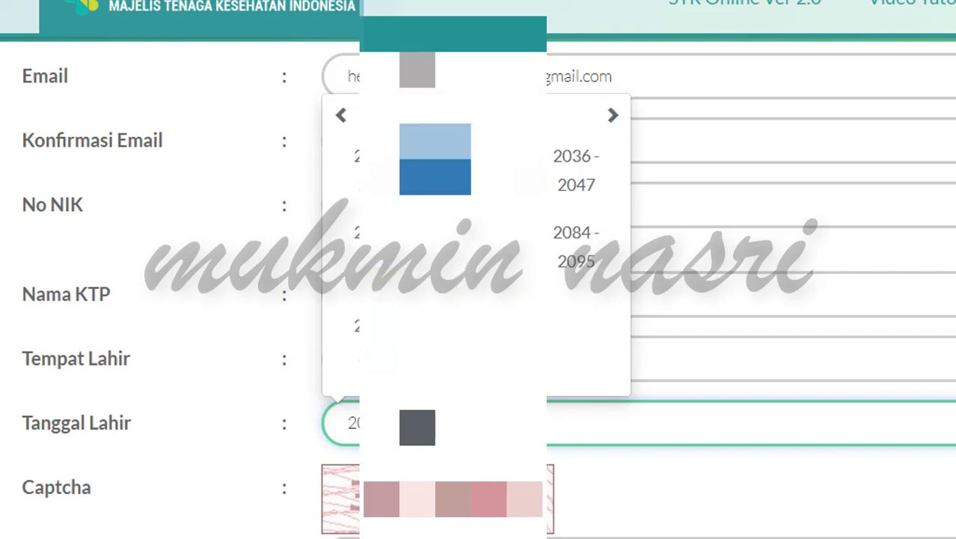
{"action": "left_click", "coordinate": [346, 116]}
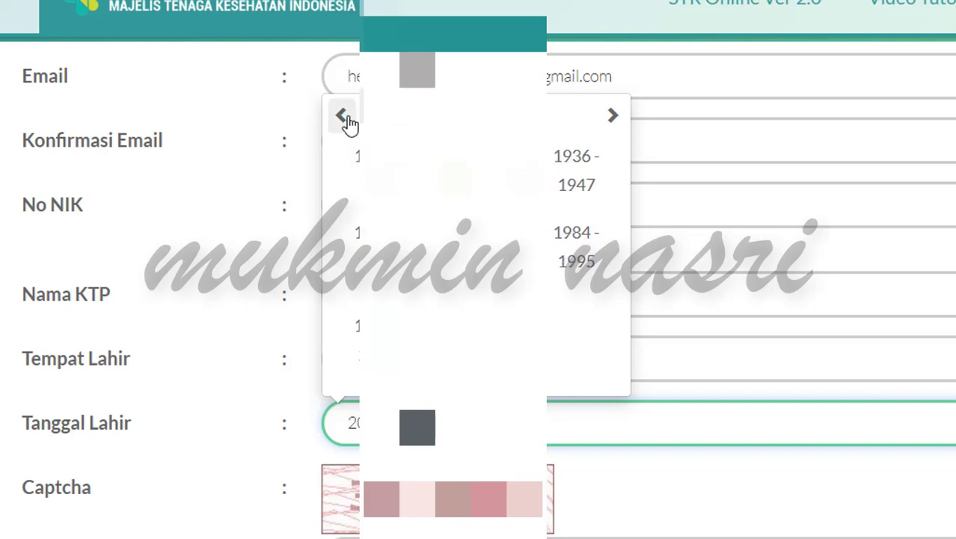
{"action": "left_click", "coordinate": [589, 246]}
{"action": "left_click", "coordinate": [581, 223]}
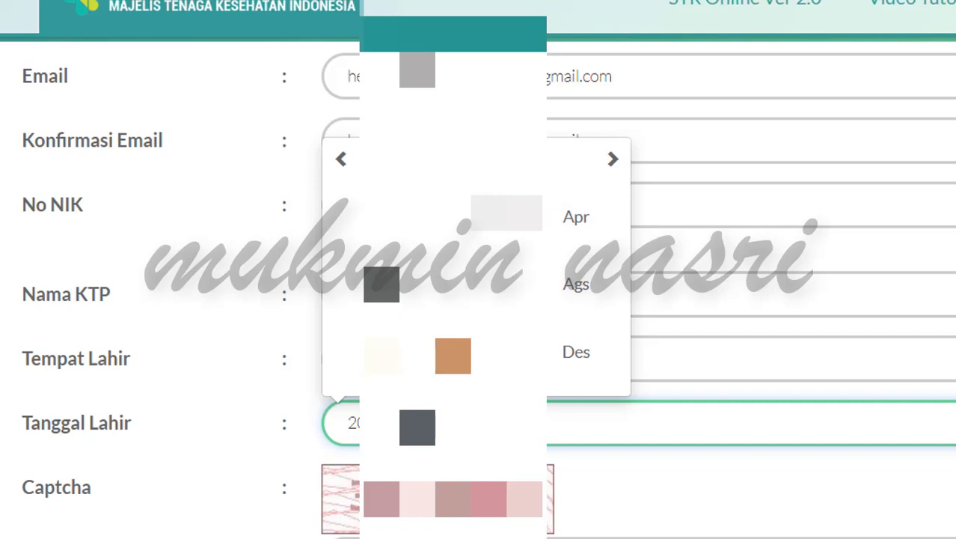
{"action": "left_click", "coordinate": [572, 225]}
{"action": "left_click", "coordinate": [423, 241]}
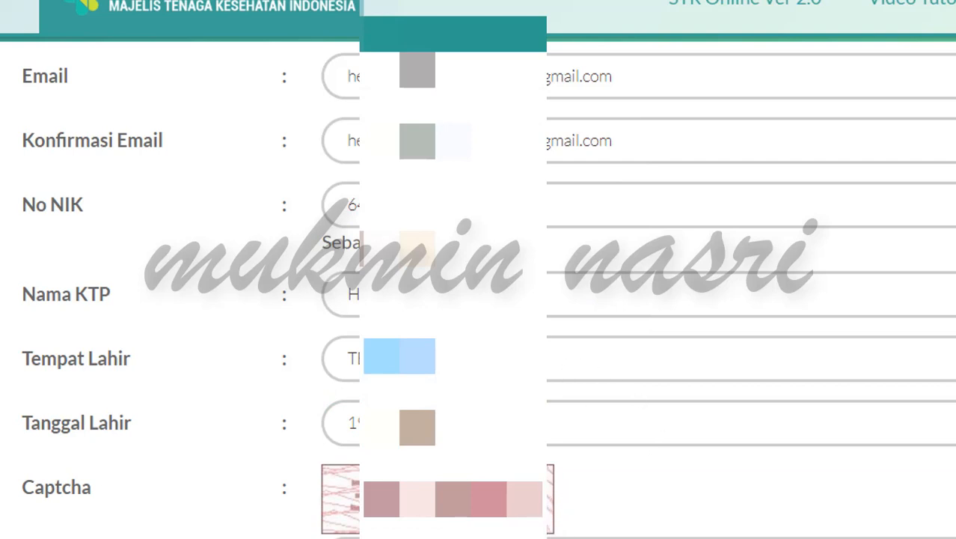
Step: Fill in the displayed captcha code in the Captcha field
{"action": "left_click", "coordinate": [479, 538]}
{"action": "type", "text": "304"}
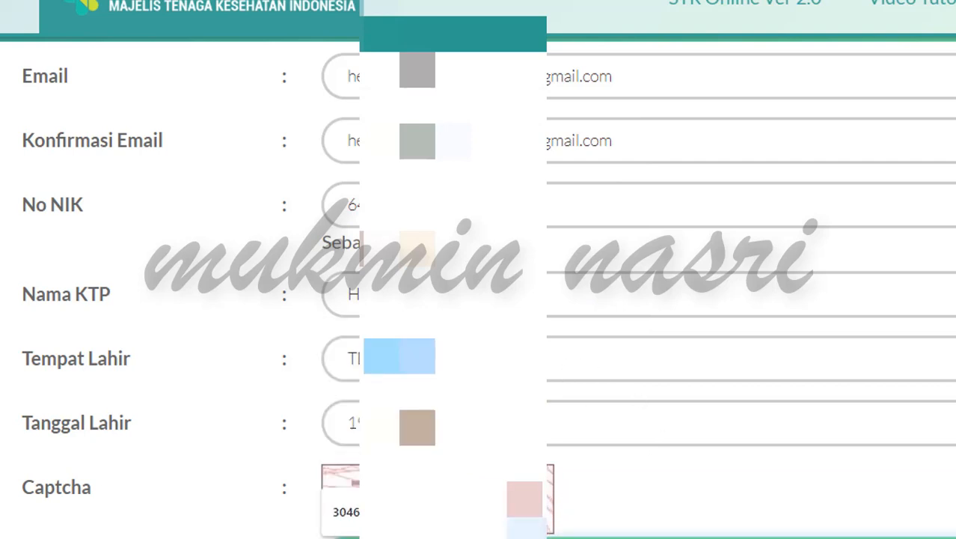
{"action": "type", "text": "2"}
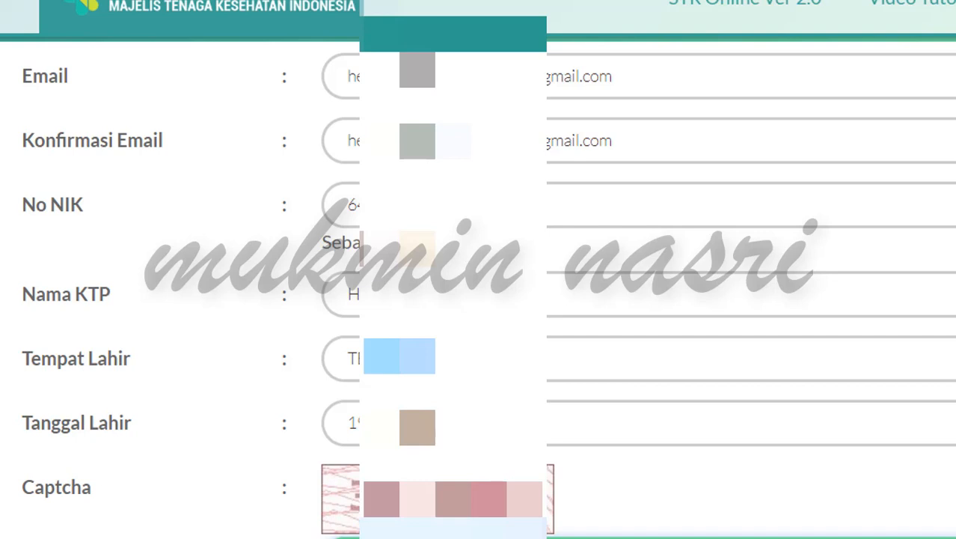
{"action": "scroll", "coordinate": [706, 472], "scroll_direction": "down", "scroll_amount": 2}
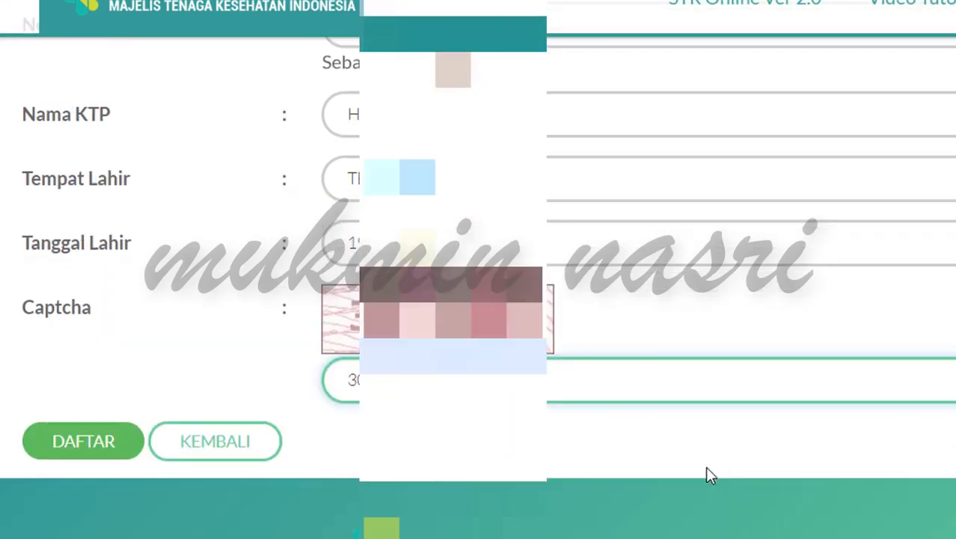
Step: Submit the form with DAFTAR and select the issued PIN in the Sukses Terdaftar banner
{"action": "left_click", "coordinate": [73, 443]}
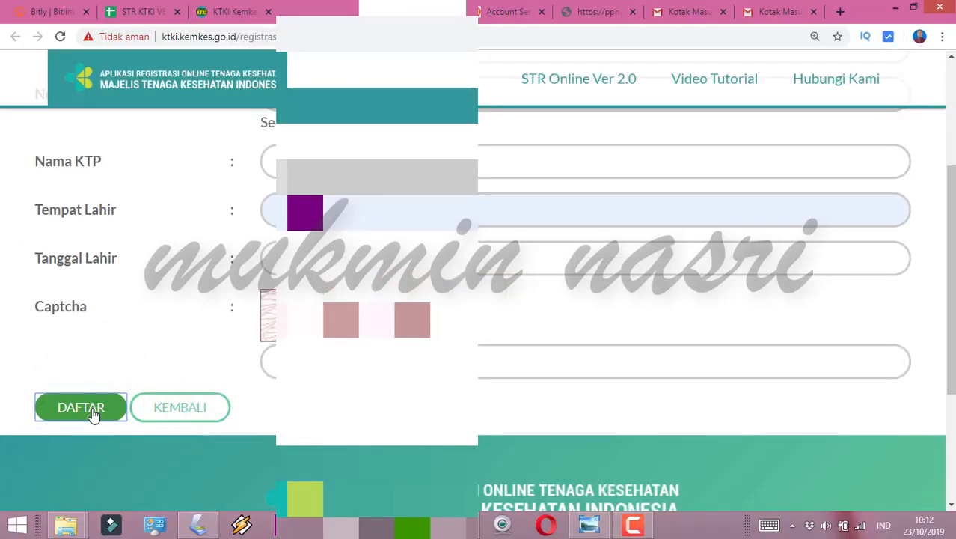
{"action": "left_click", "coordinate": [91, 413]}
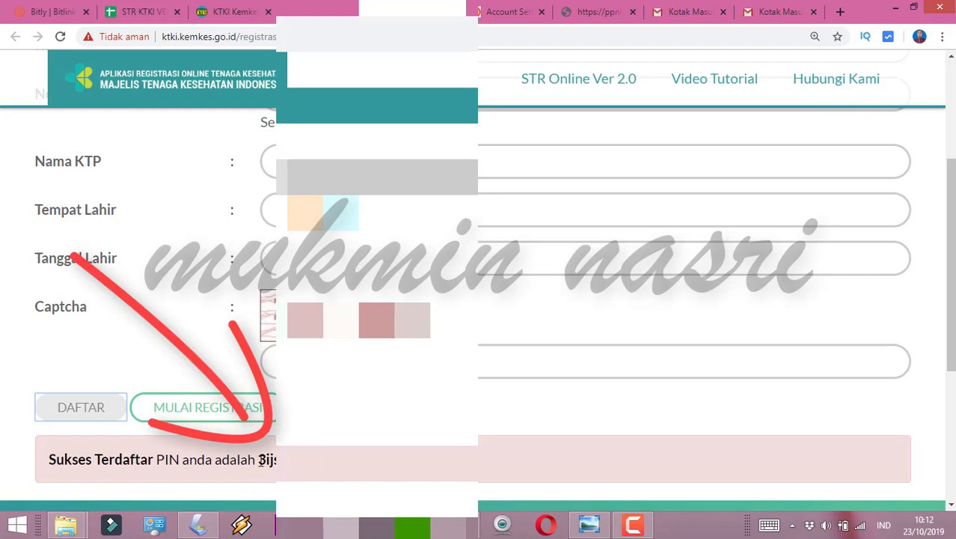
{"action": "double_click", "coordinate": [261, 459]}
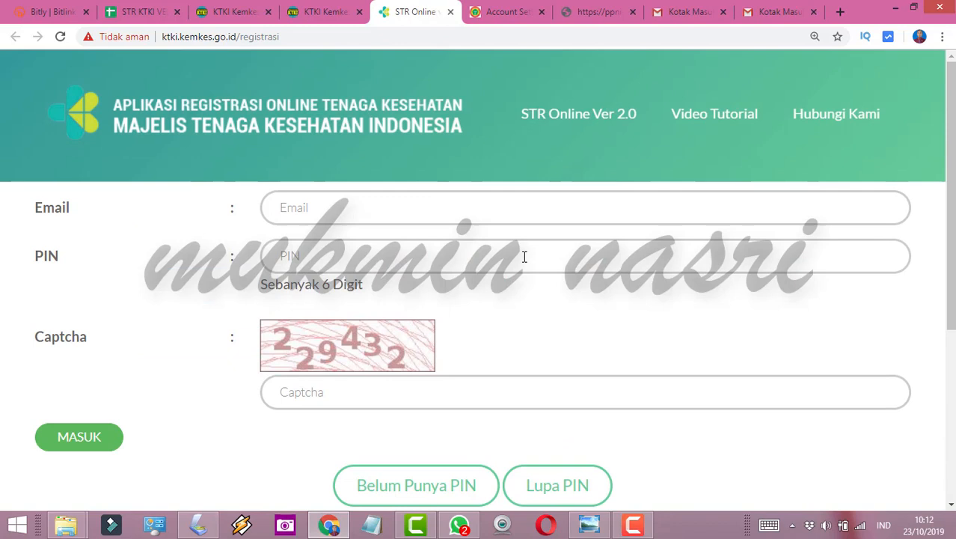
Step: Enter the login PIN, read the 'PIN Pendaftaran STR Online' email in Gmail, then return to the inbox
{"action": "left_click", "coordinate": [359, 258]}
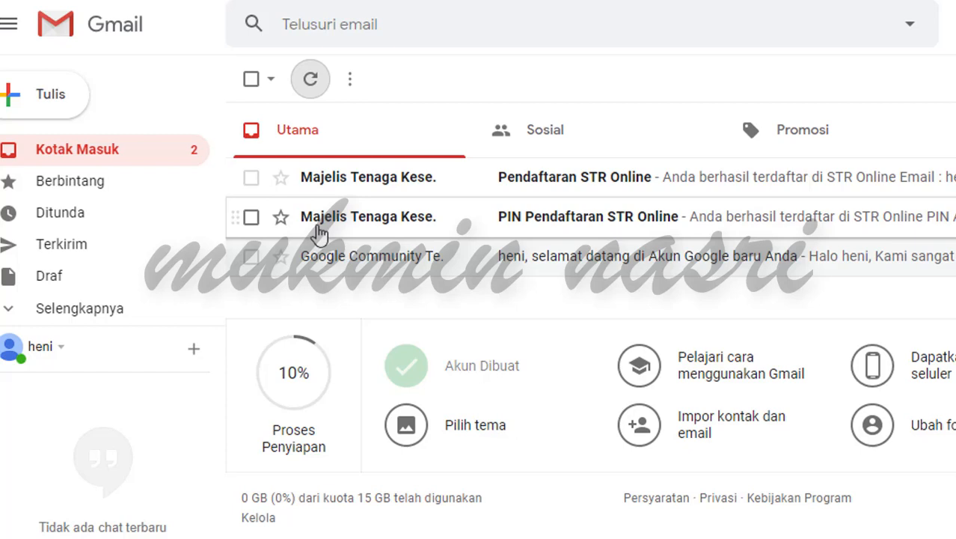
{"action": "mouse_move", "coordinate": [320, 228]}
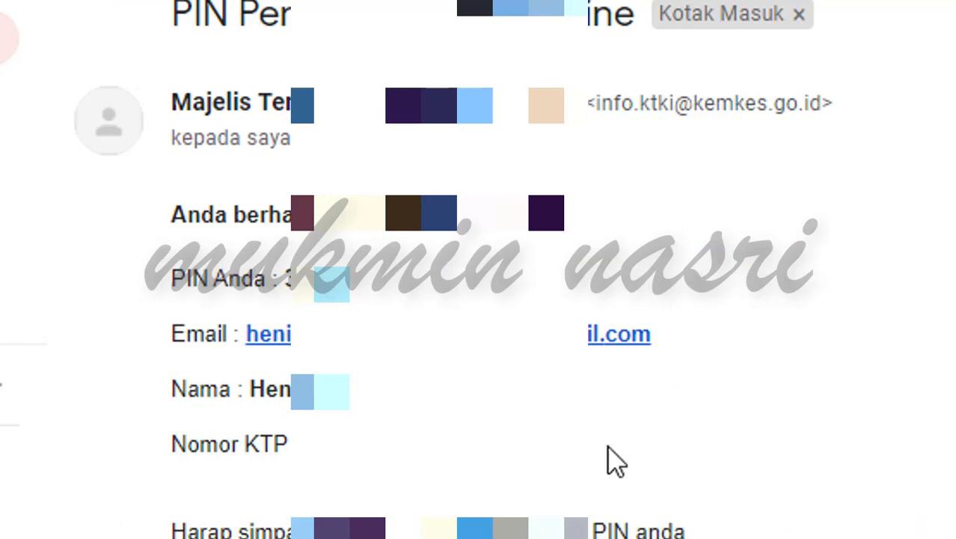
{"action": "scroll", "coordinate": [719, 493], "scroll_direction": "down", "scroll_amount": 4}
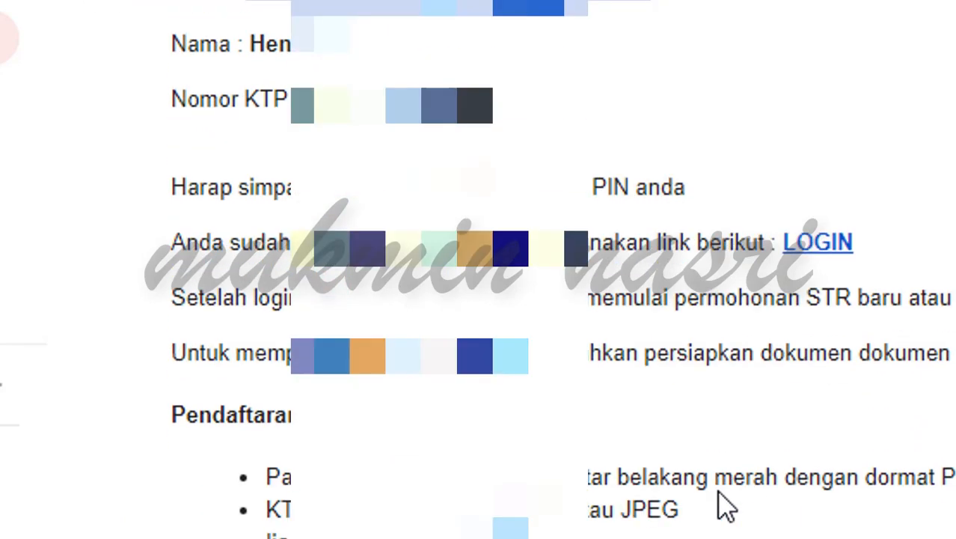
{"action": "scroll", "coordinate": [718, 494], "scroll_direction": "up", "scroll_amount": 2}
{"action": "scroll", "coordinate": [718, 513], "scroll_direction": "down", "scroll_amount": 2}
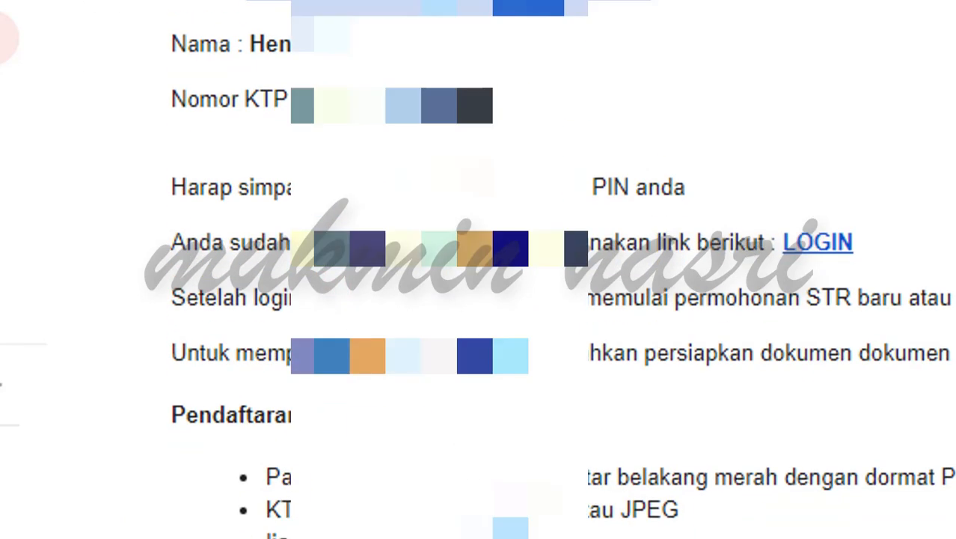
{"action": "left_click", "coordinate": [4, 37]}
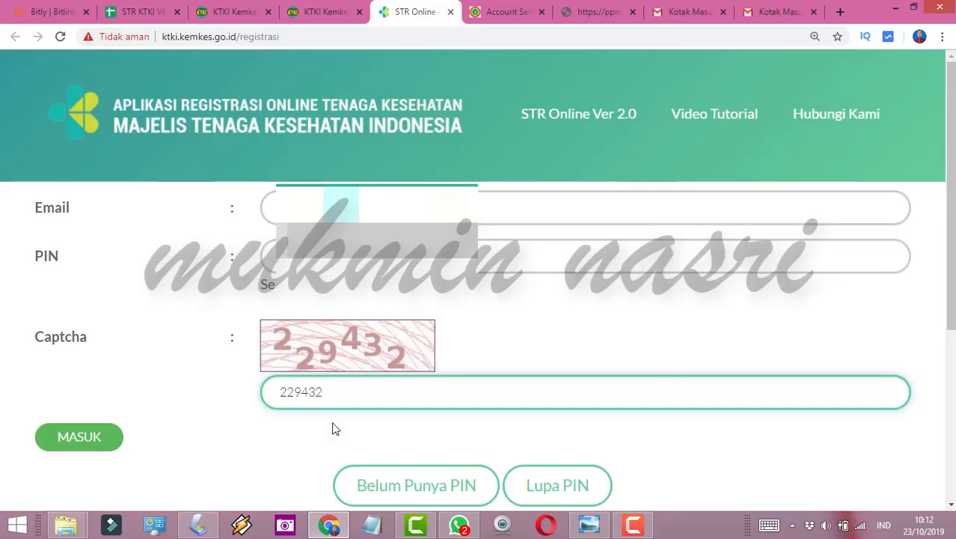
Step: Log in to STR Online with MASUK and choose Registrasi Baru
{"action": "left_click", "coordinate": [93, 437]}
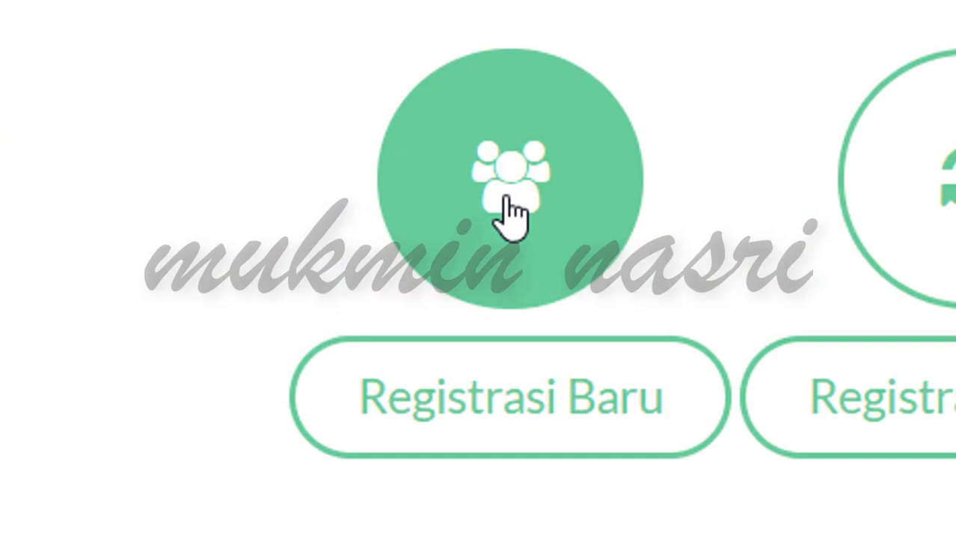
{"action": "left_click", "coordinate": [516, 409]}
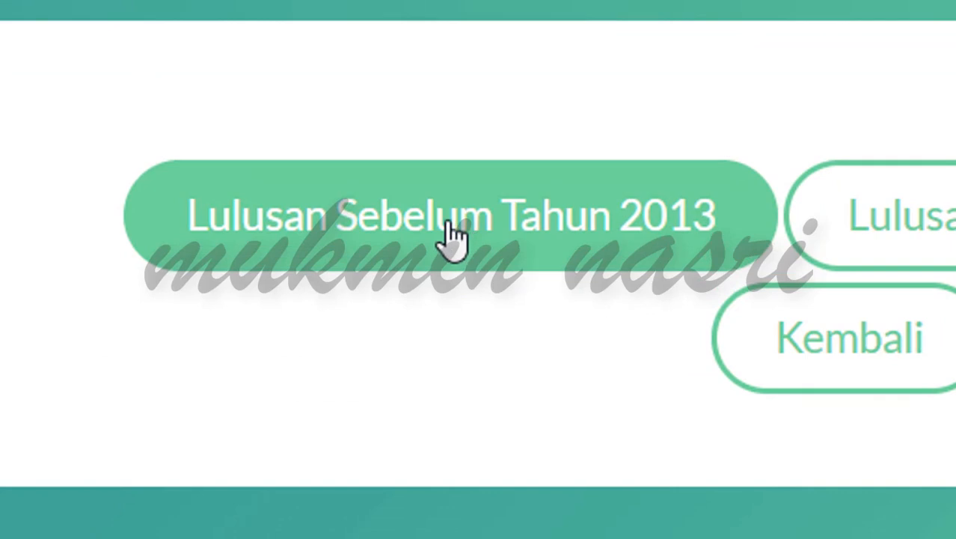
Step: Choose 'Lulusan Sebelum Tahun 2013' to reach the Langkah 1 Info Pribadi form
{"action": "left_click", "coordinate": [453, 233]}
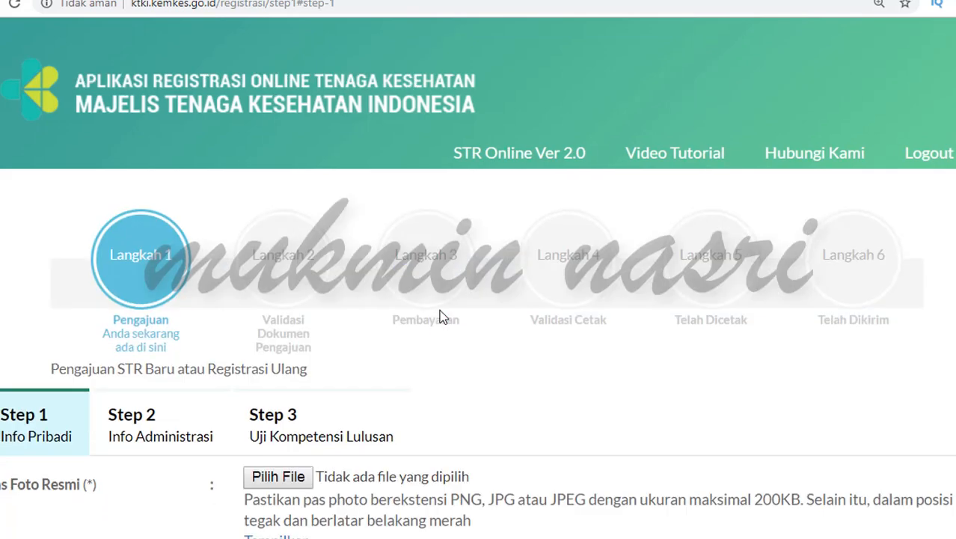
Step: Attach the 4x6 cm photo JPG to the Pas Foto Resmi upload field
{"action": "scroll", "coordinate": [432, 332], "scroll_direction": "down", "scroll_amount": 3}
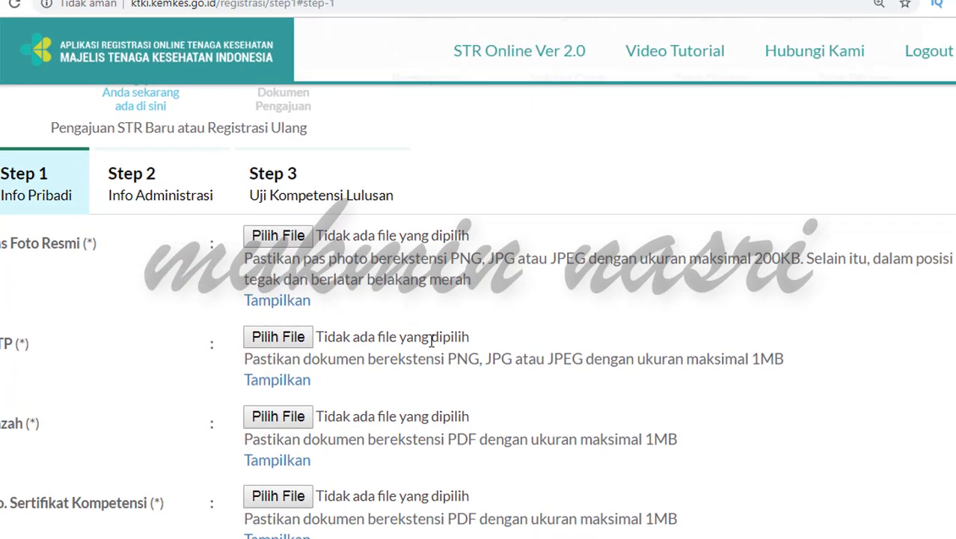
{"action": "scroll", "coordinate": [432, 340], "scroll_direction": "down", "scroll_amount": 3}
{"action": "scroll", "coordinate": [431, 342], "scroll_direction": "down", "scroll_amount": 2}
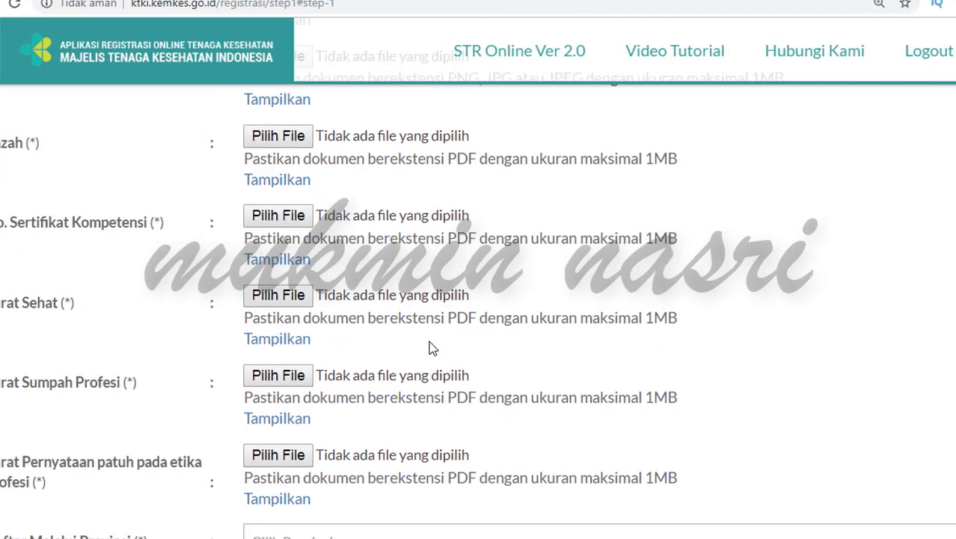
{"action": "scroll", "coordinate": [430, 344], "scroll_direction": "up", "scroll_amount": 4}
{"action": "scroll", "coordinate": [430, 344], "scroll_direction": "up", "scroll_amount": 1}
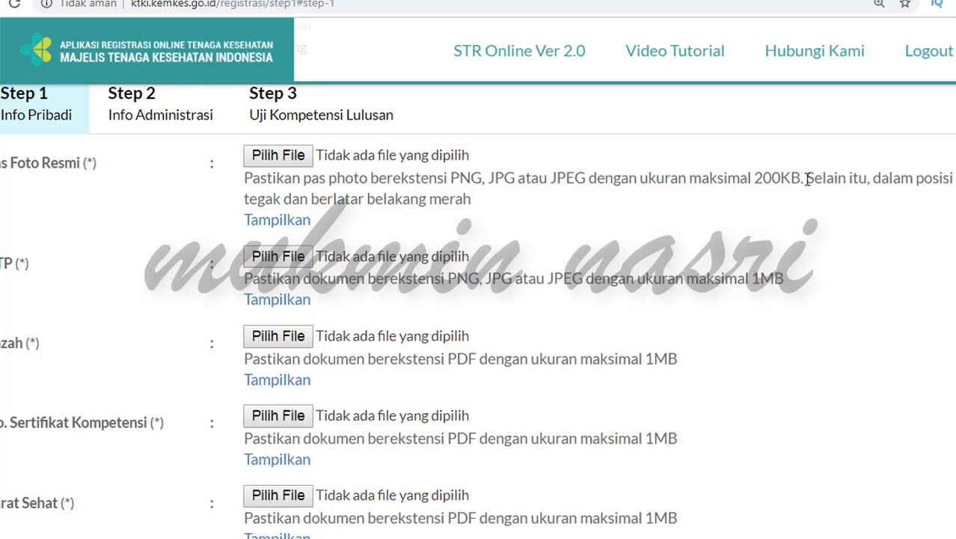
{"action": "left_click", "coordinate": [283, 159]}
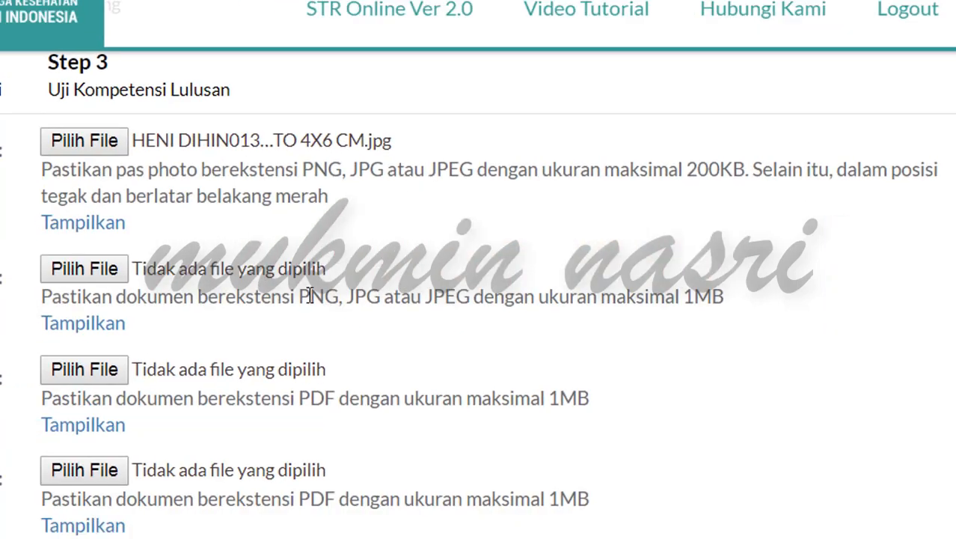
Step: Attach the KTP image and the IJAZAH diploma PDF to their upload fields
{"action": "left_click", "coordinate": [215, 265]}
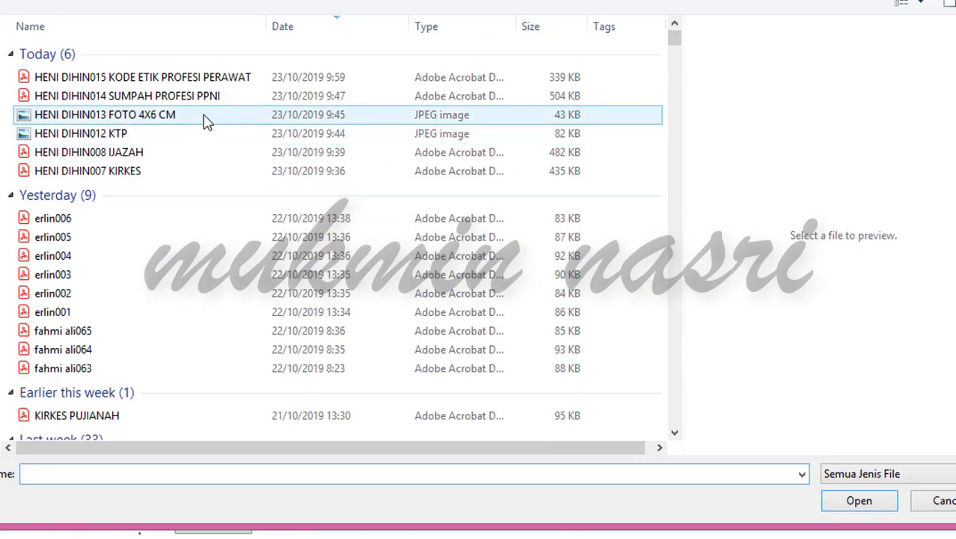
{"action": "left_click", "coordinate": [201, 136]}
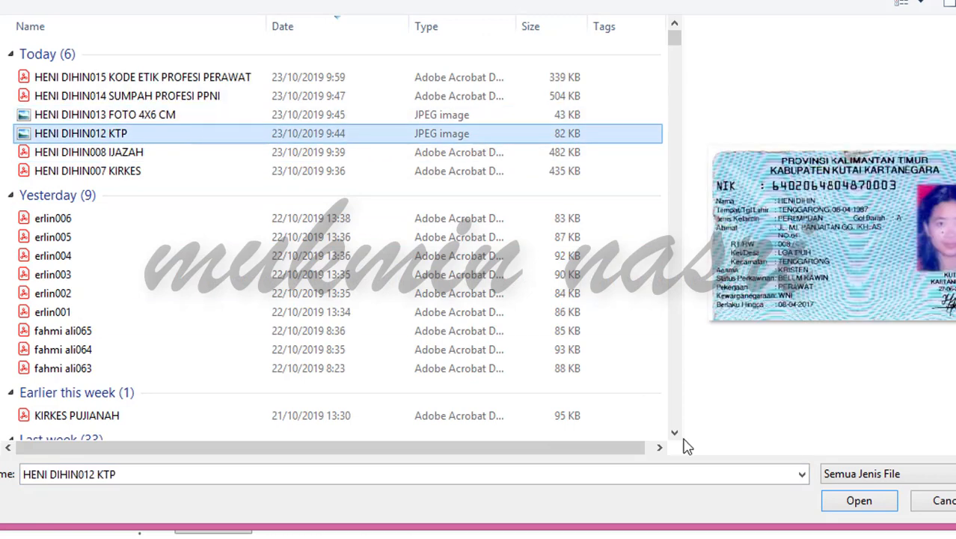
{"action": "left_click", "coordinate": [857, 501]}
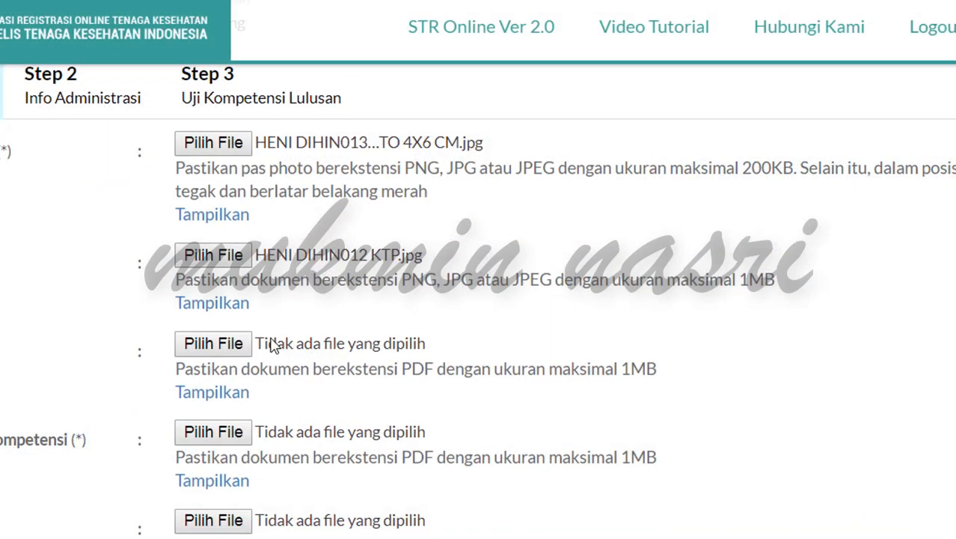
{"action": "left_click", "coordinate": [238, 346]}
{"action": "left_click", "coordinate": [244, 156]}
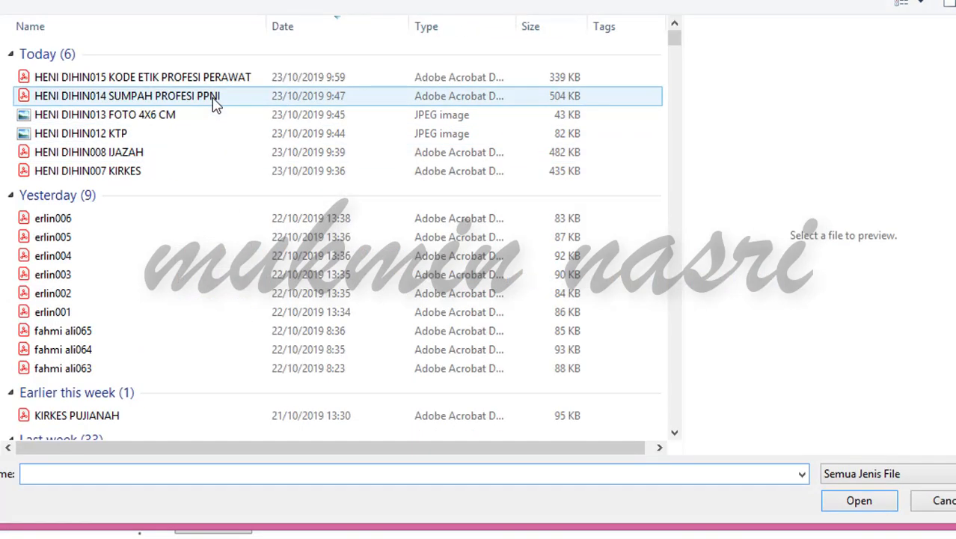
{"action": "left_click", "coordinate": [196, 158]}
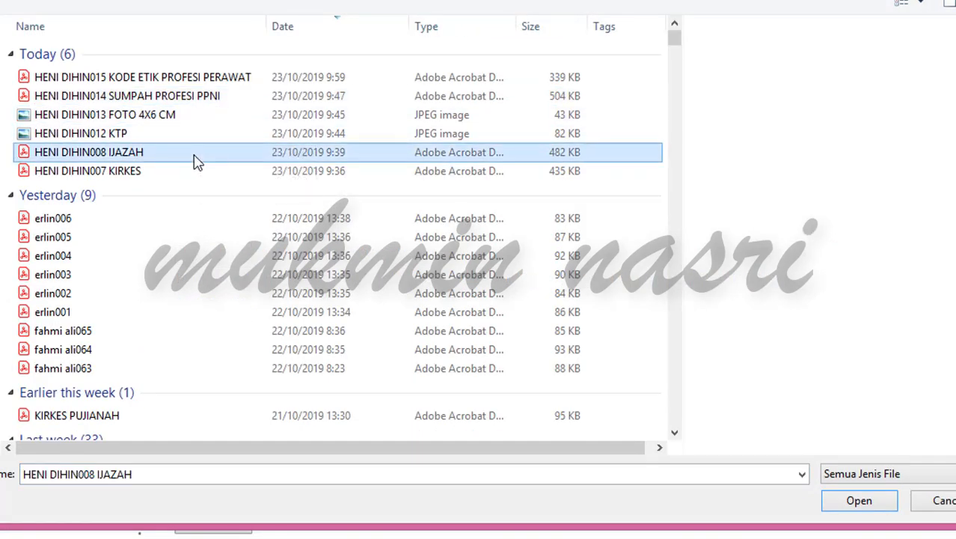
{"action": "left_click", "coordinate": [856, 502]}
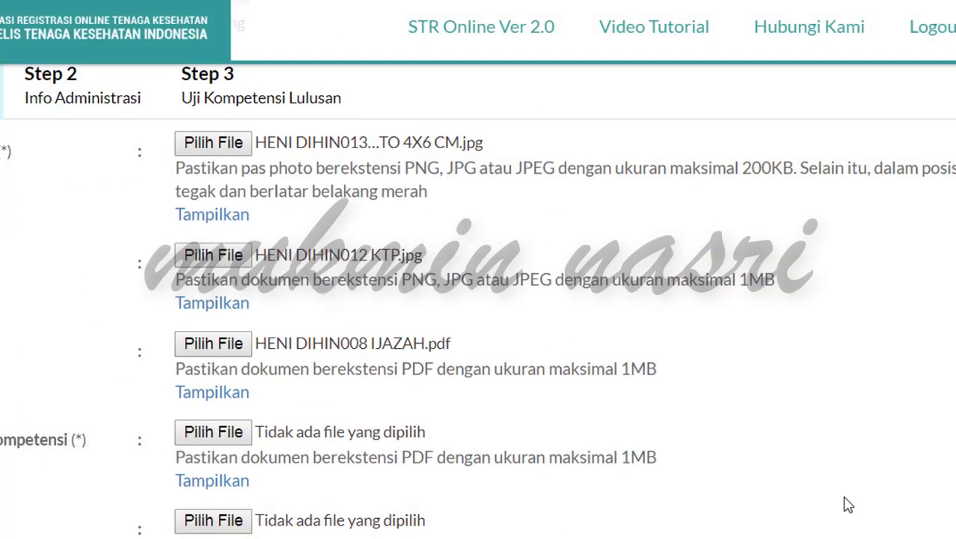
Step: Attach the IJAZAH PDF again to the No. Sertifikat Kompetensi upload
{"action": "scroll", "coordinate": [292, 299], "scroll_direction": "down", "scroll_amount": 1}
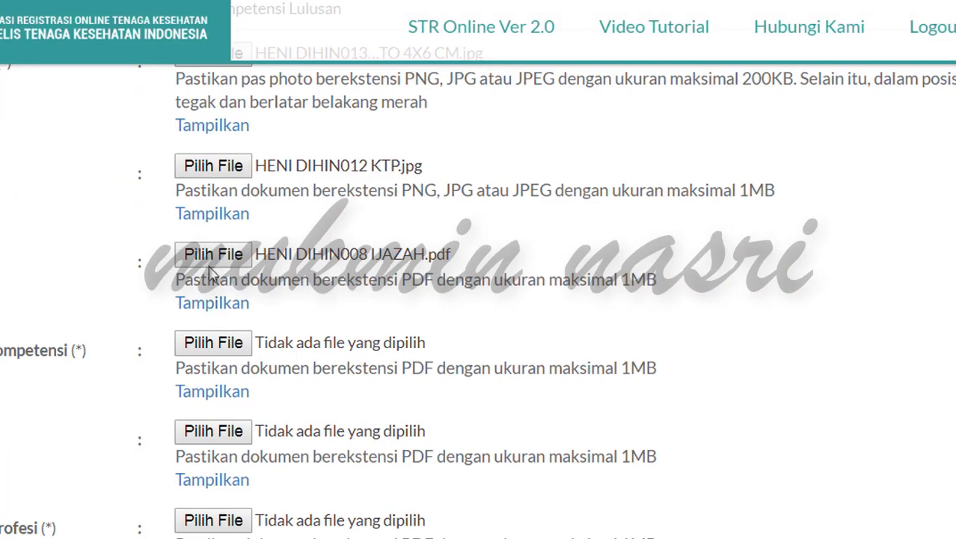
{"action": "left_click", "coordinate": [273, 353]}
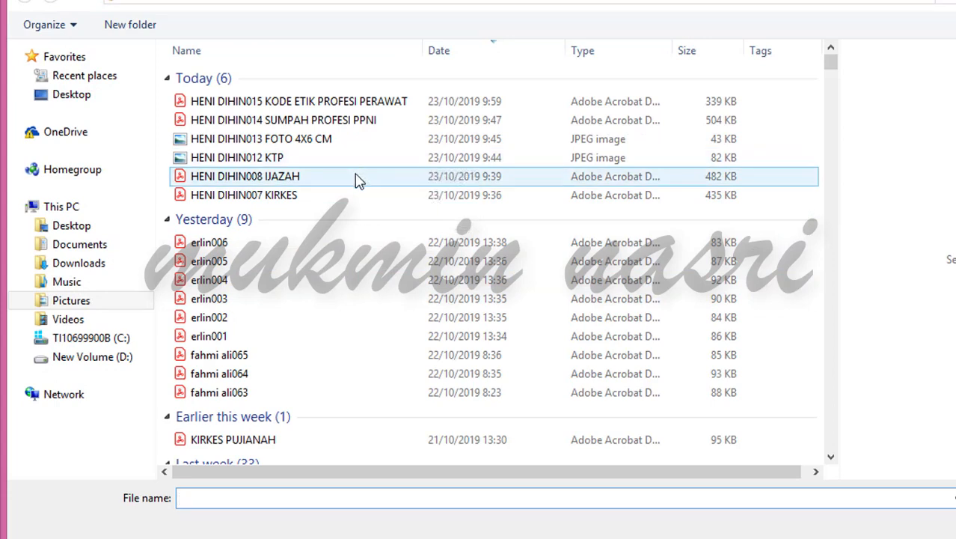
{"action": "left_click", "coordinate": [355, 184]}
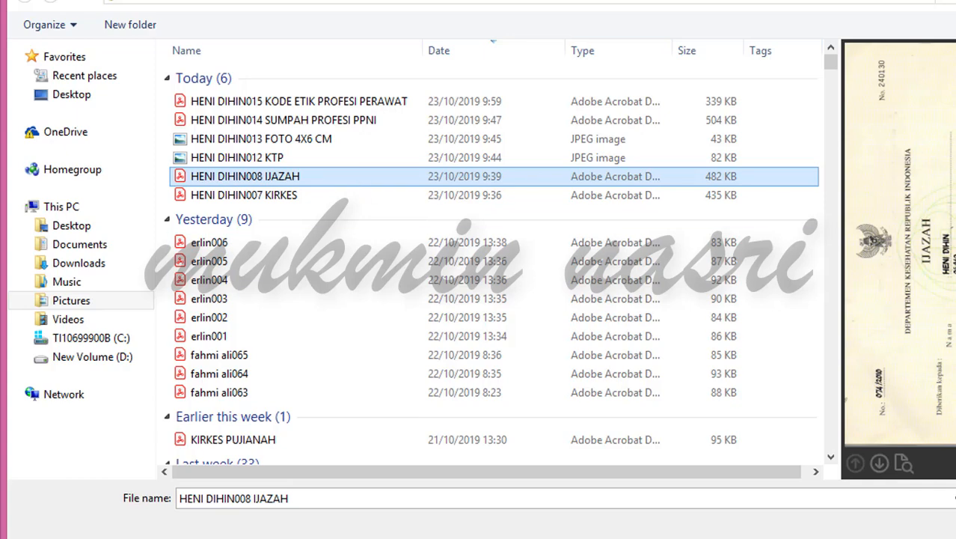
{"action": "left_click", "coordinate": [952, 526]}
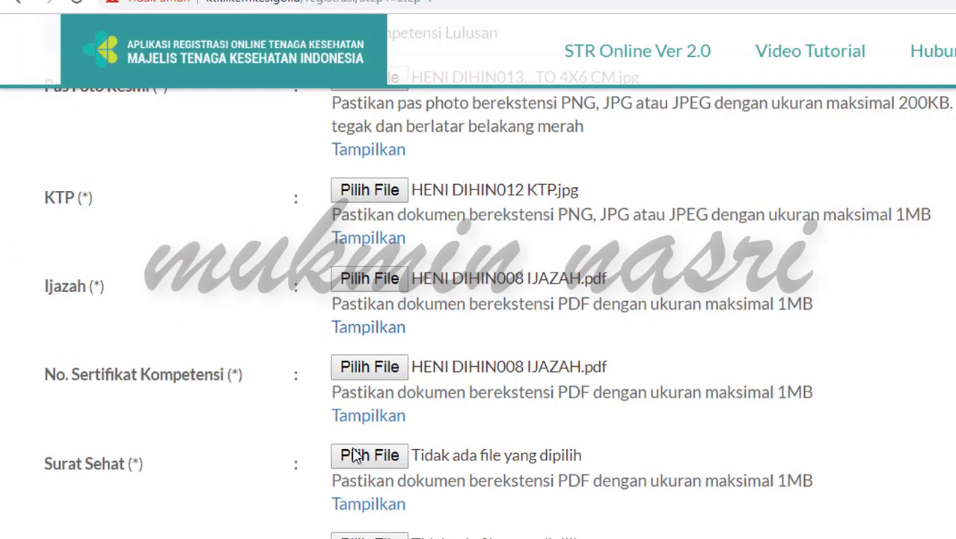
Step: Attach the KIRKES PDF to Surat Sehat and SUMPAH PROFESI PPNI PDF to Surat Sumpah Profesi
{"action": "left_click", "coordinate": [378, 457]}
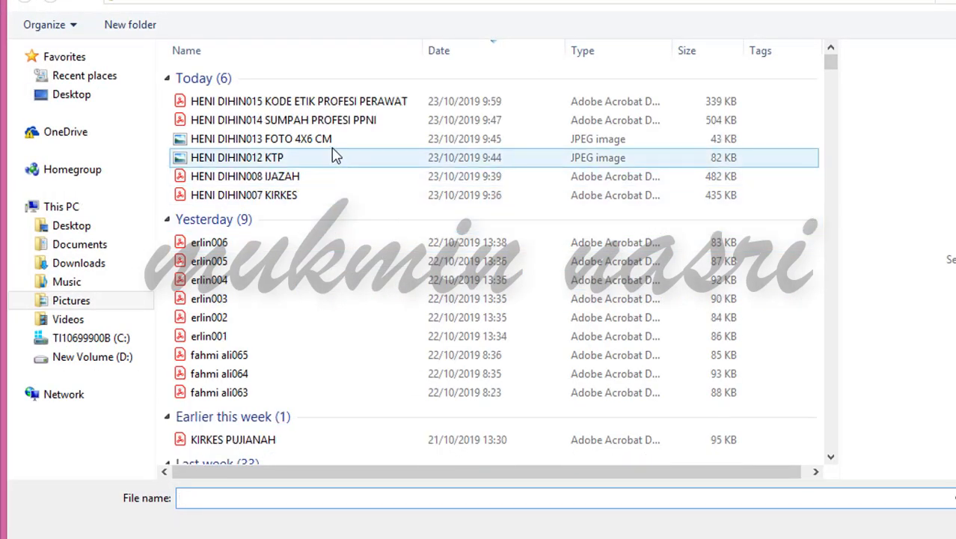
{"action": "left_click", "coordinate": [310, 196]}
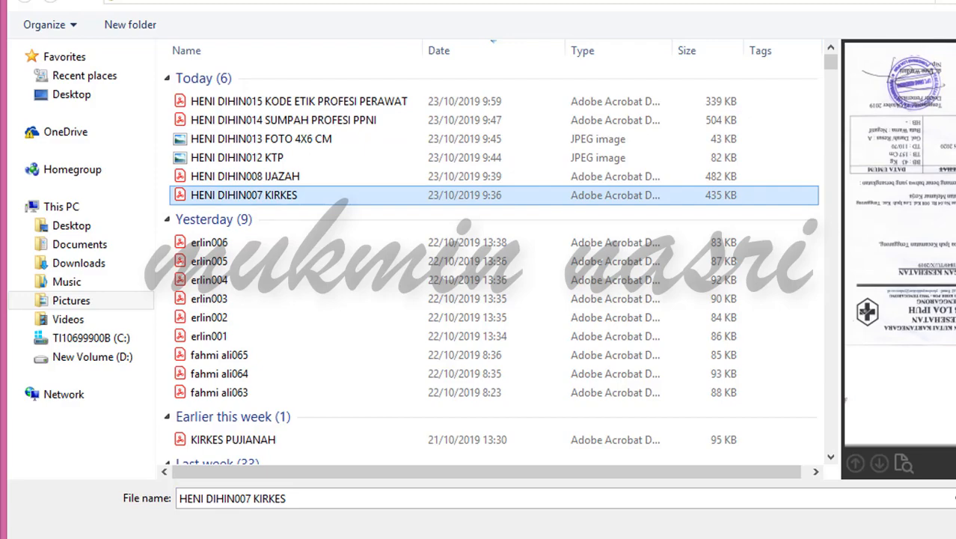
{"action": "left_click", "coordinate": [953, 522]}
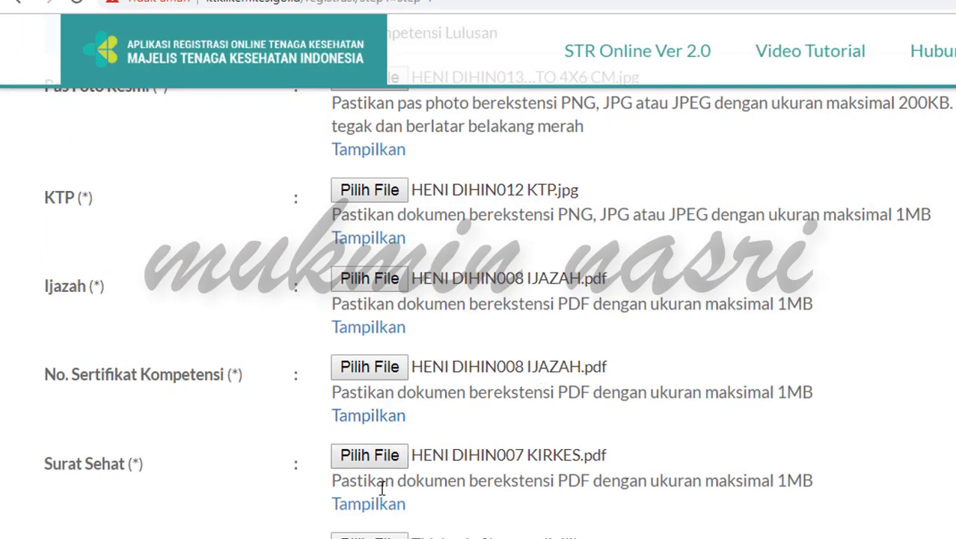
{"action": "left_click", "coordinate": [369, 535]}
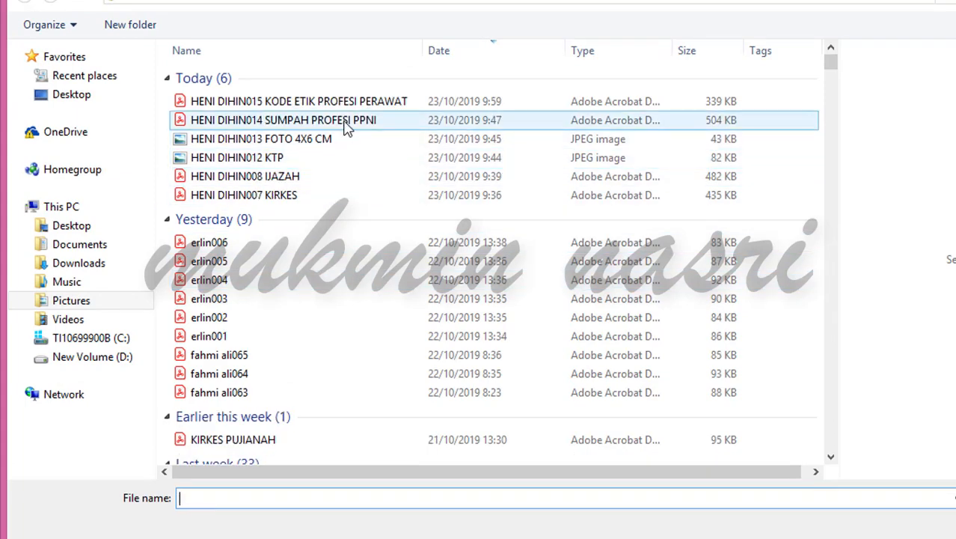
{"action": "left_click", "coordinate": [346, 124]}
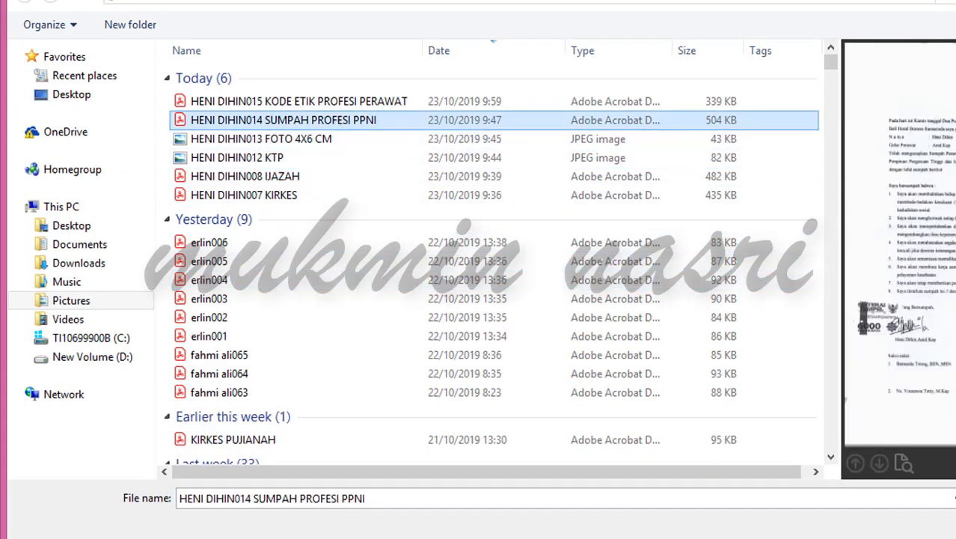
{"action": "left_click", "coordinate": [955, 530]}
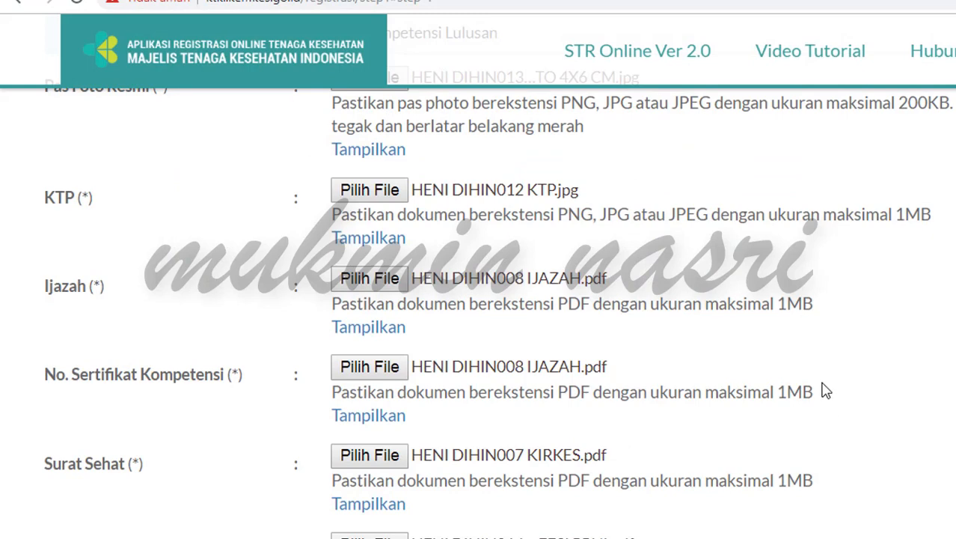
Step: Attach the KODE ETIK PROFESI PERAWAT PDF to the ethics statement upload
{"action": "scroll", "coordinate": [821, 390], "scroll_direction": "down", "scroll_amount": 6}
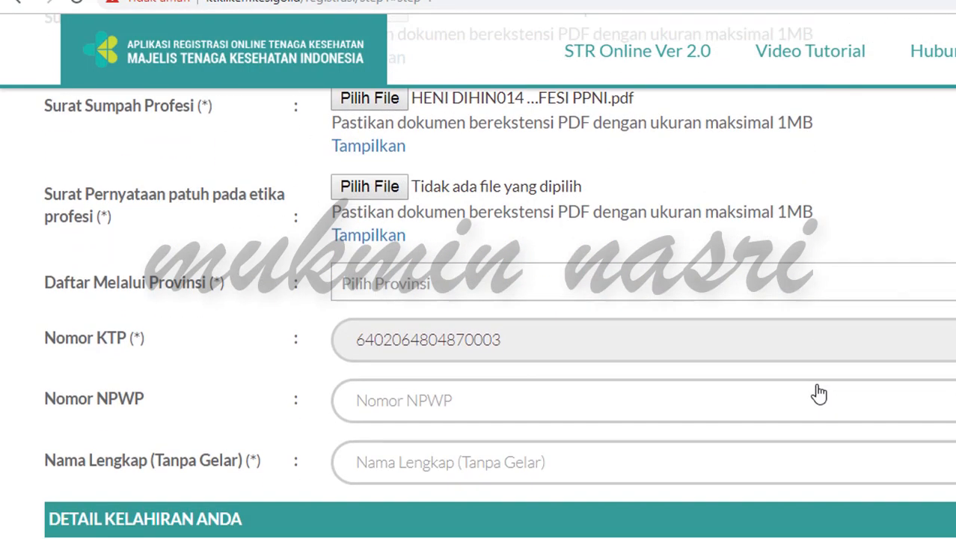
{"action": "scroll", "coordinate": [819, 387], "scroll_direction": "down", "scroll_amount": 1}
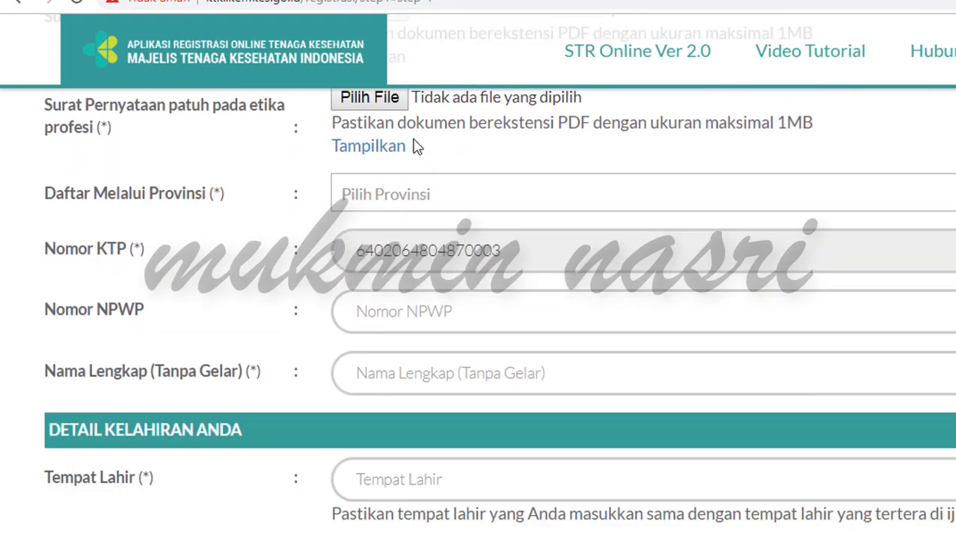
{"action": "left_click", "coordinate": [382, 105]}
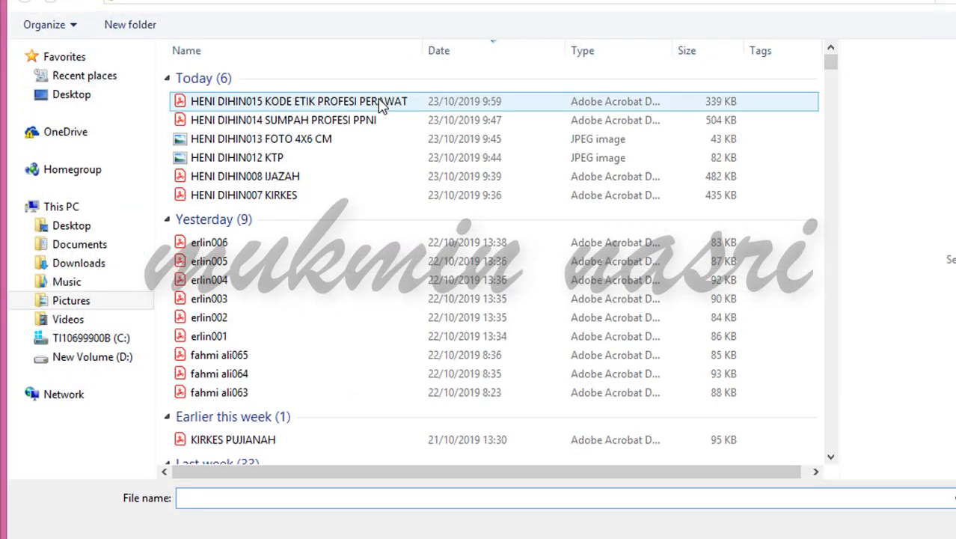
{"action": "left_click", "coordinate": [382, 105]}
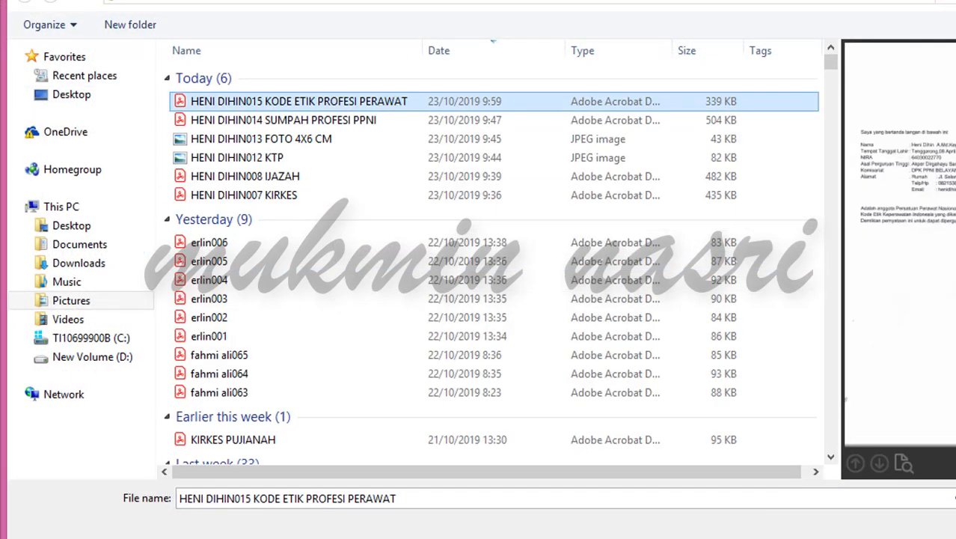
{"action": "double_click", "coordinate": [381, 105]}
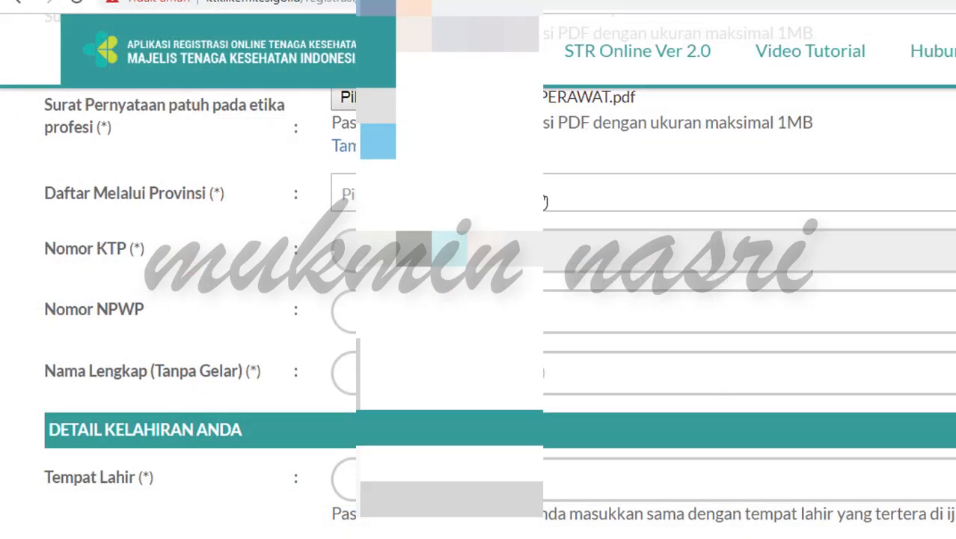
Step: Set the registering province by filtering the Provinsi list with 'ka'
{"action": "left_click", "coordinate": [545, 201]}
{"action": "type", "text": "ka"}
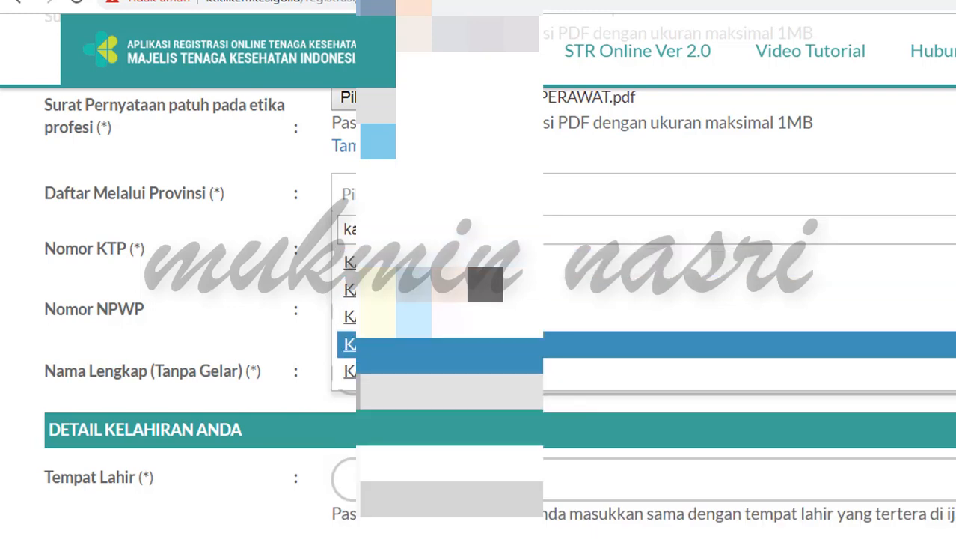
{"action": "left_click", "coordinate": [535, 352]}
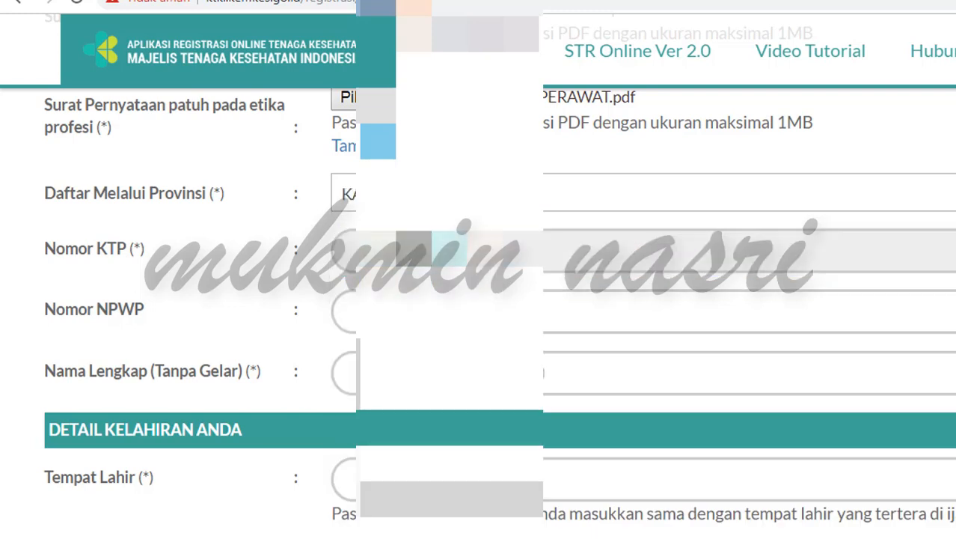
Step: Enter the NPWP number and start typing the applicant's full name without titles
{"action": "left_click", "coordinate": [467, 311]}
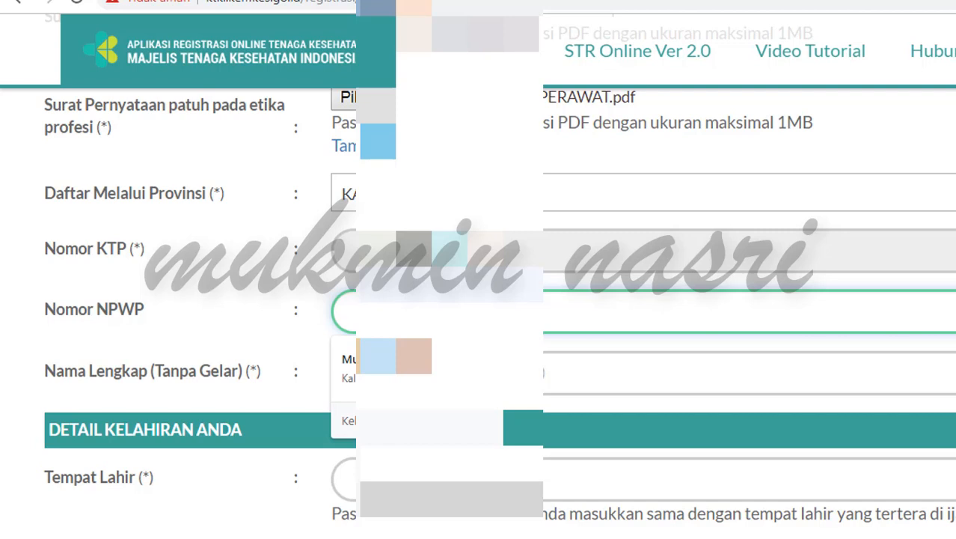
{"action": "type", "text": "46"}
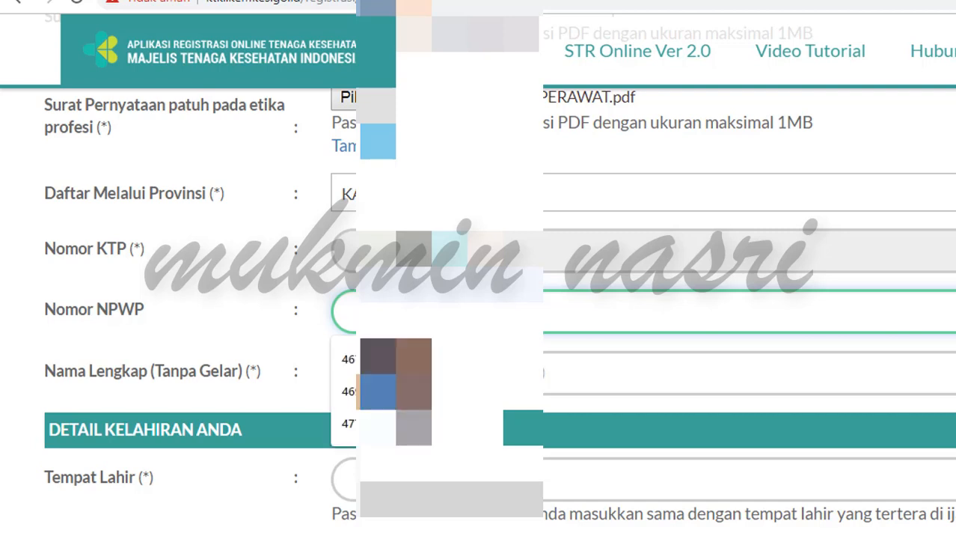
{"action": "type", "text": "5"}
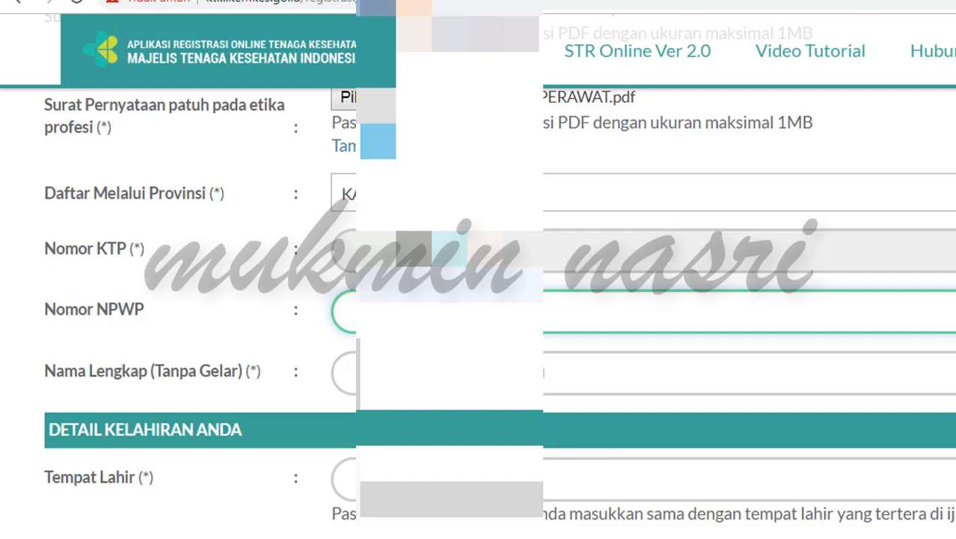
{"action": "left_click", "coordinate": [449, 372]}
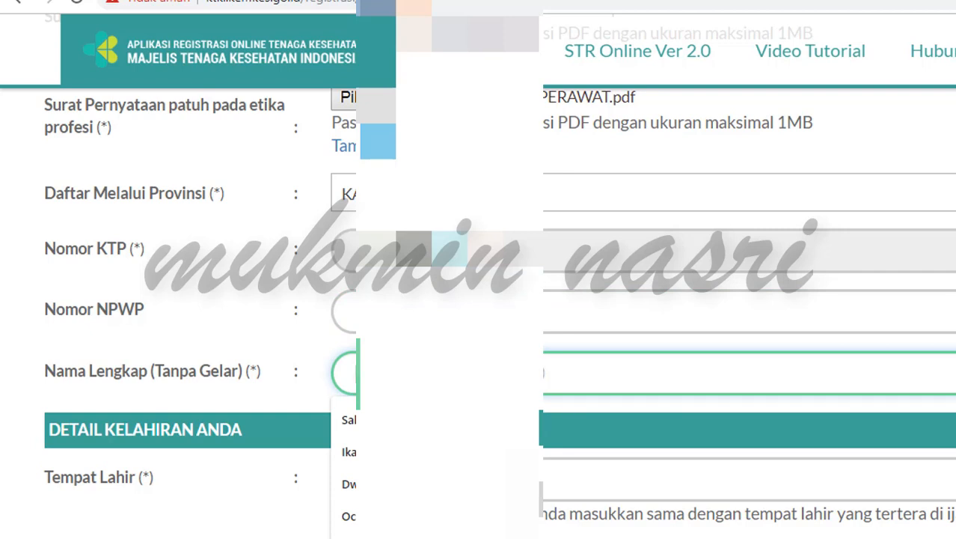
{"action": "type", "text": "Ha"}
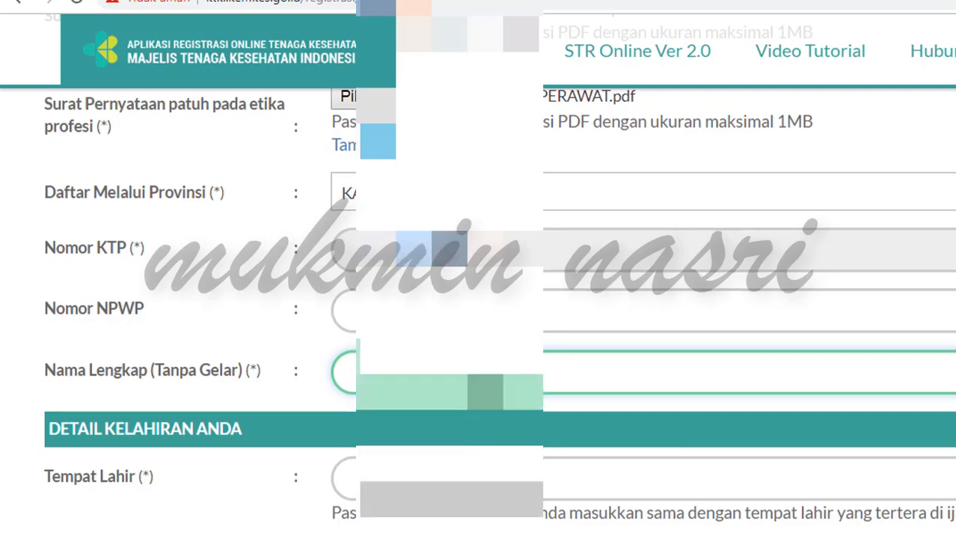
{"action": "scroll", "coordinate": [478, 299], "scroll_direction": "down", "scroll_amount": 2}
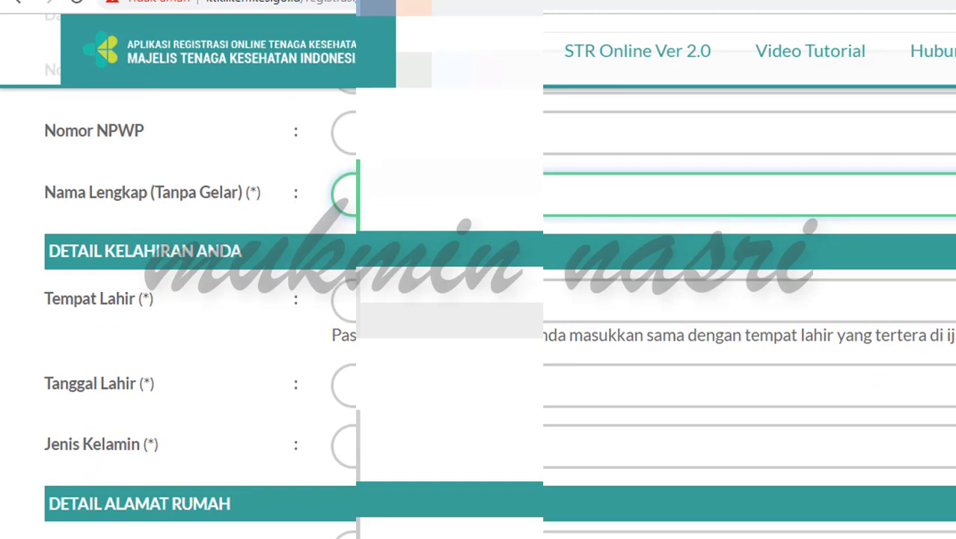
Step: Fill in the place of birth from the autocomplete suggestion after typing 'tem'
{"action": "left_click", "coordinate": [355, 300]}
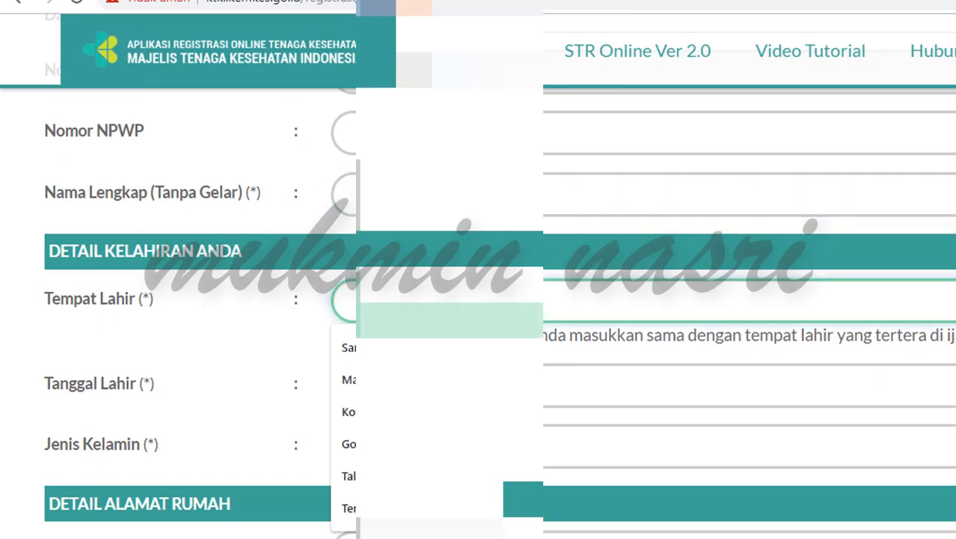
{"action": "type", "text": "tem"}
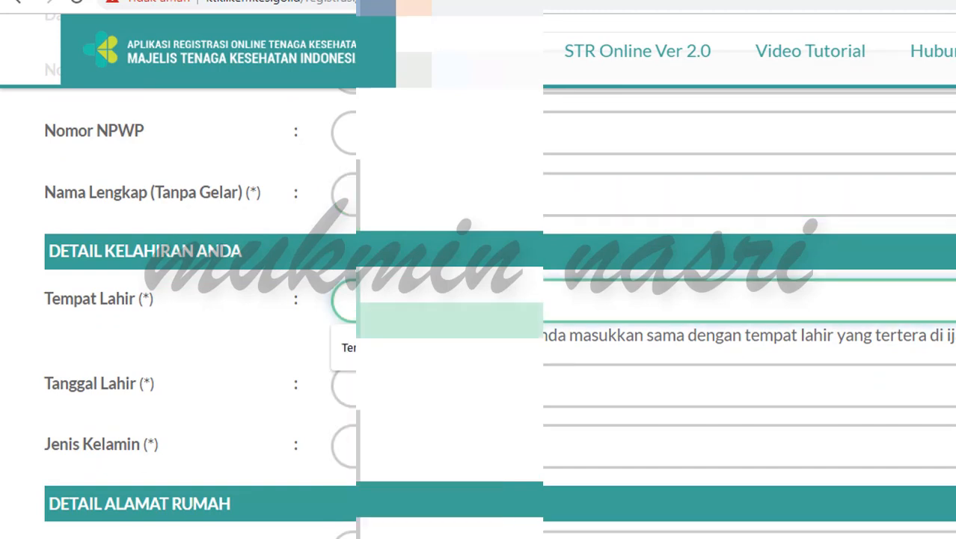
{"action": "key", "text": "Down"}
{"action": "key", "text": "Return"}
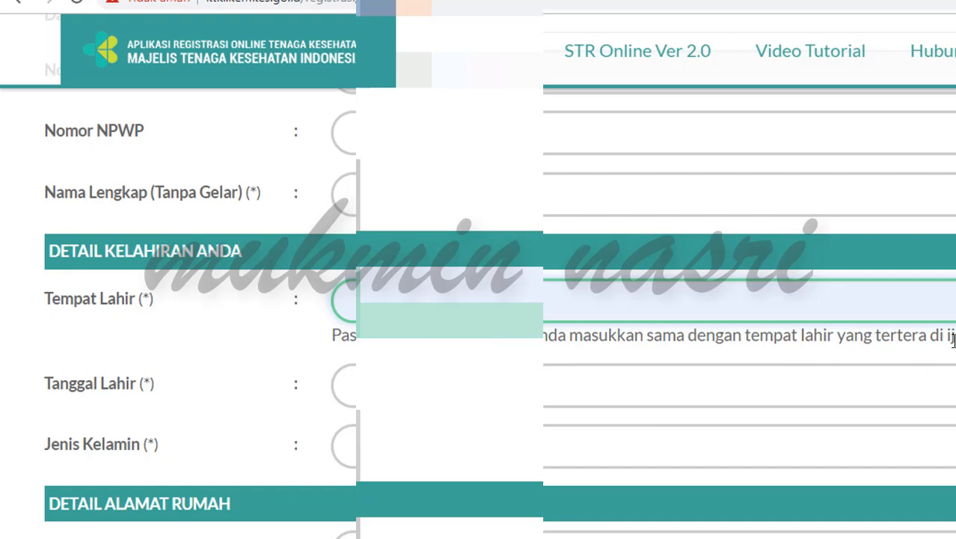
Step: Set the date of birth to 11 April 1987 in the calendar
{"action": "left_click", "coordinate": [419, 391]}
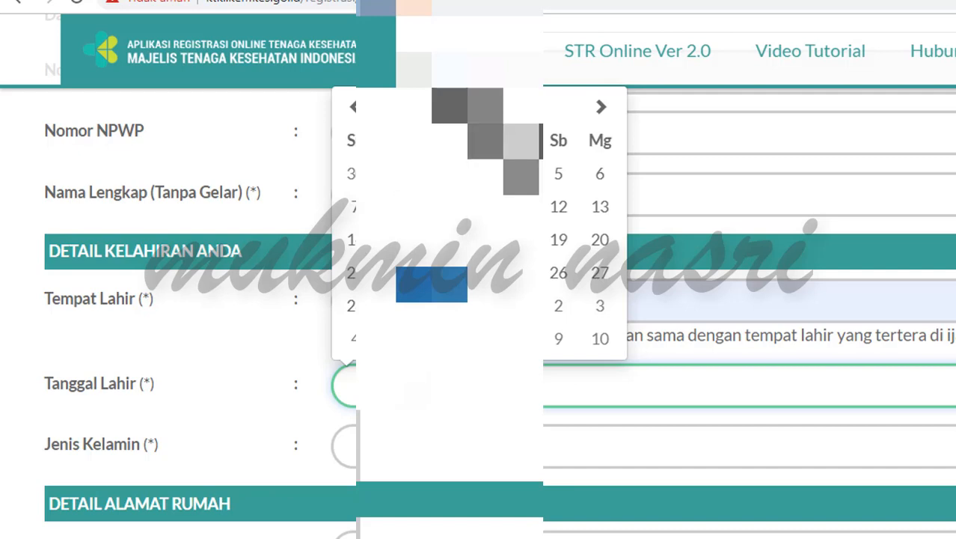
{"action": "left_click", "coordinate": [489, 110]}
{"action": "left_click", "coordinate": [449, 134]}
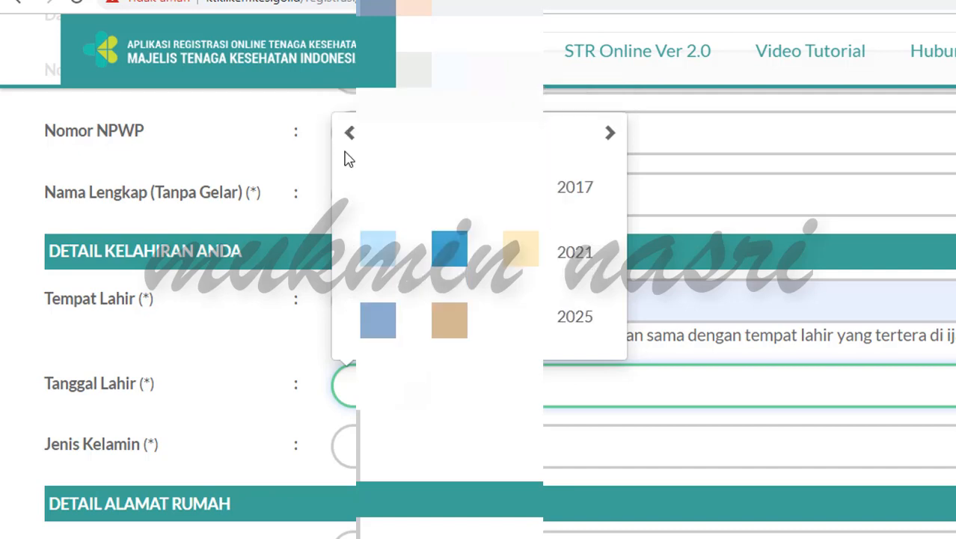
{"action": "left_click", "coordinate": [347, 134]}
{"action": "left_click", "coordinate": [347, 135]}
{"action": "left_click", "coordinate": [347, 135]}
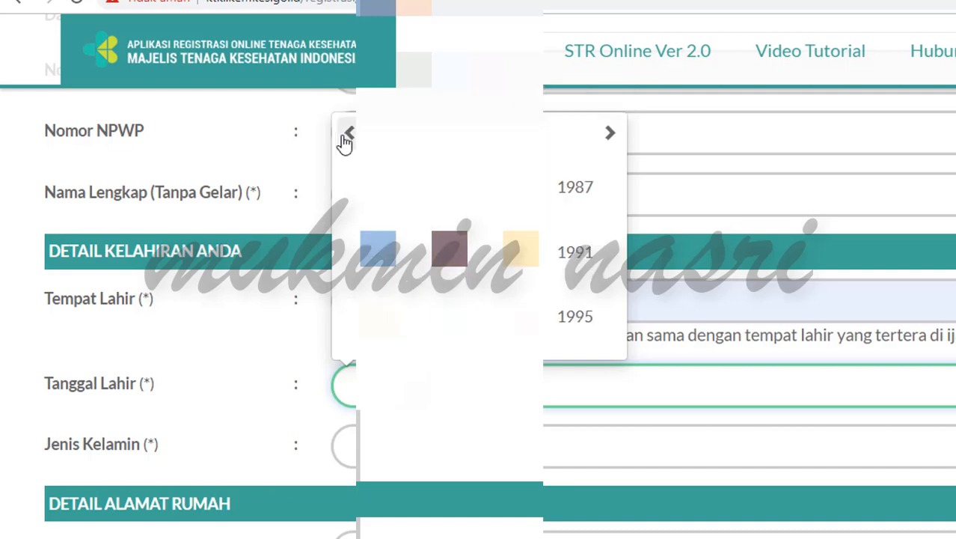
{"action": "left_click", "coordinate": [572, 196]}
{"action": "left_click", "coordinate": [561, 208]}
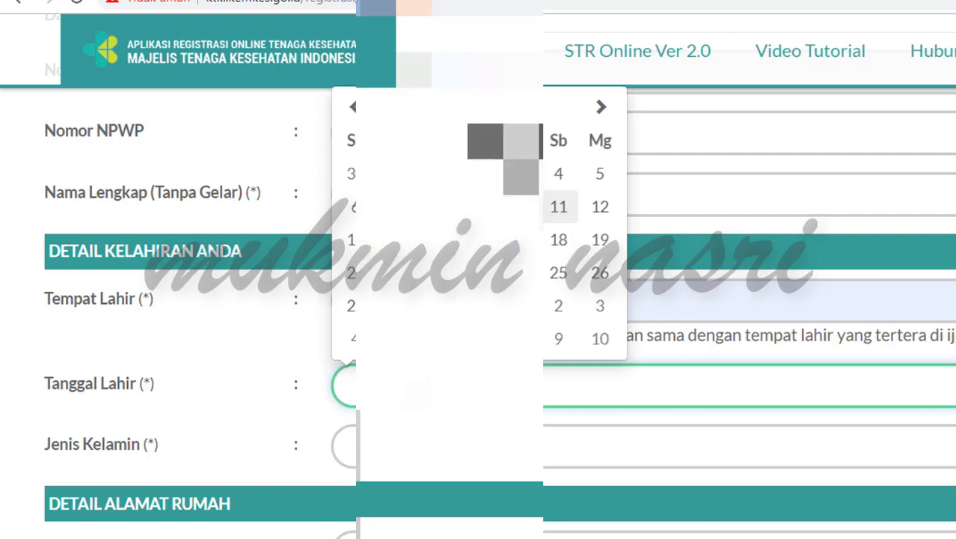
{"action": "left_click", "coordinate": [567, 207]}
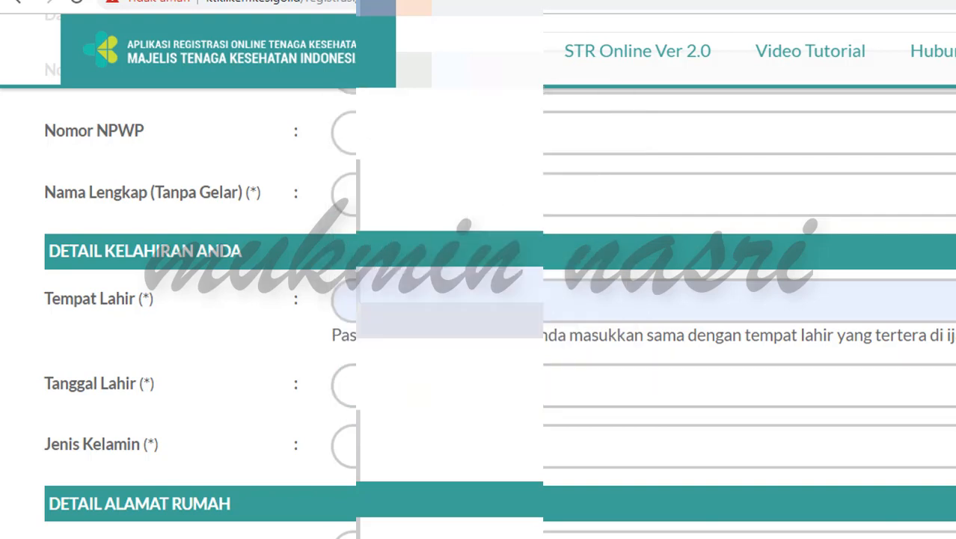
Step: Select the applicant's gender in the Jenis Kelamin dropdown
{"action": "left_click", "coordinate": [453, 447]}
{"action": "left_click", "coordinate": [471, 514]}
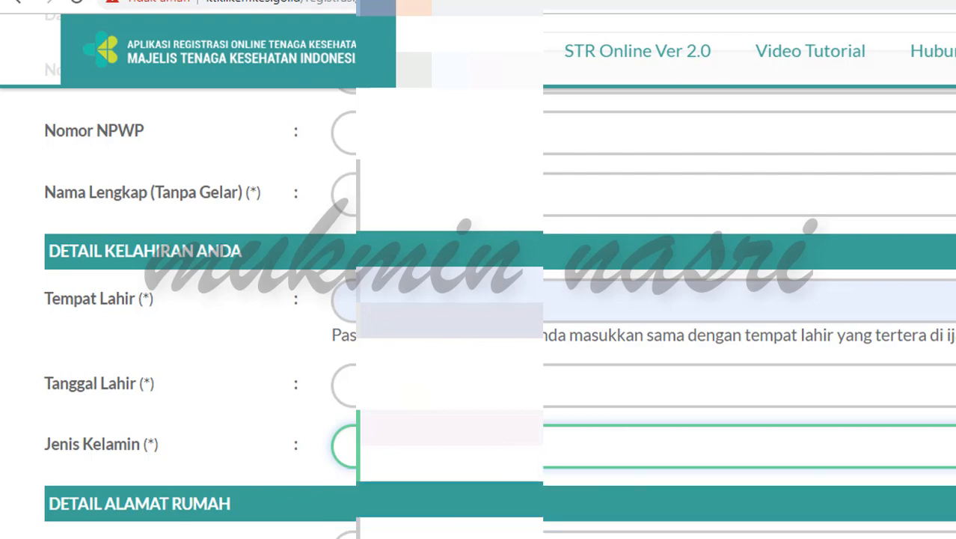
{"action": "left_click", "coordinate": [456, 535]}
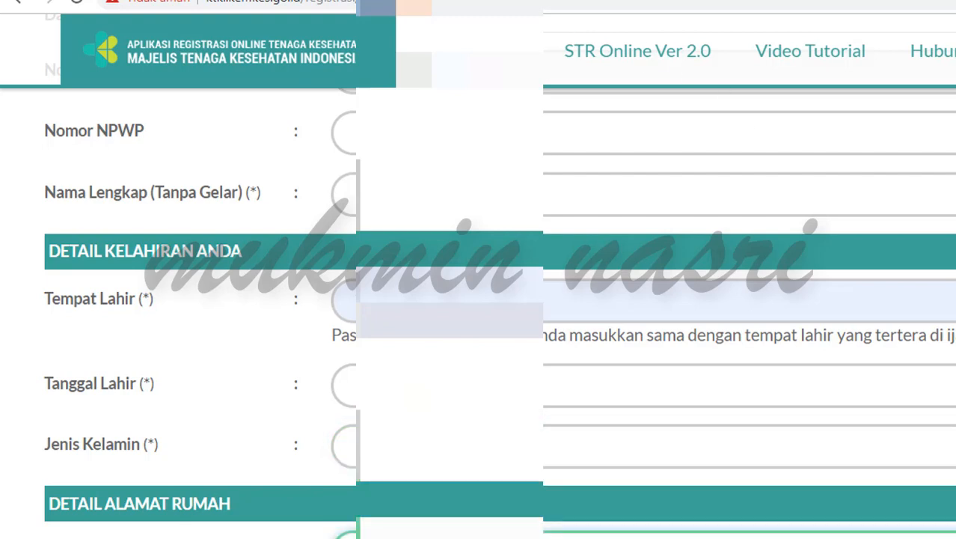
{"action": "scroll", "coordinate": [479, 299], "scroll_direction": "down", "scroll_amount": 5}
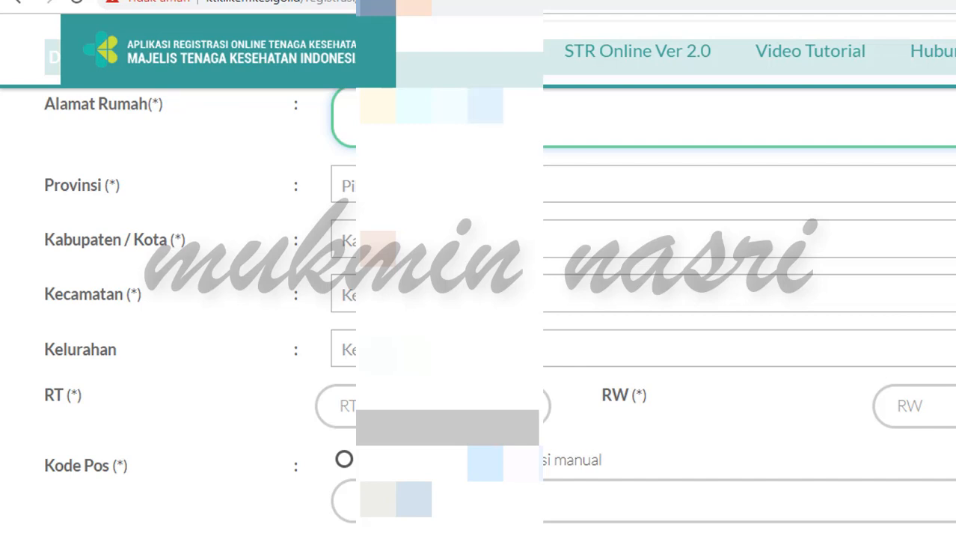
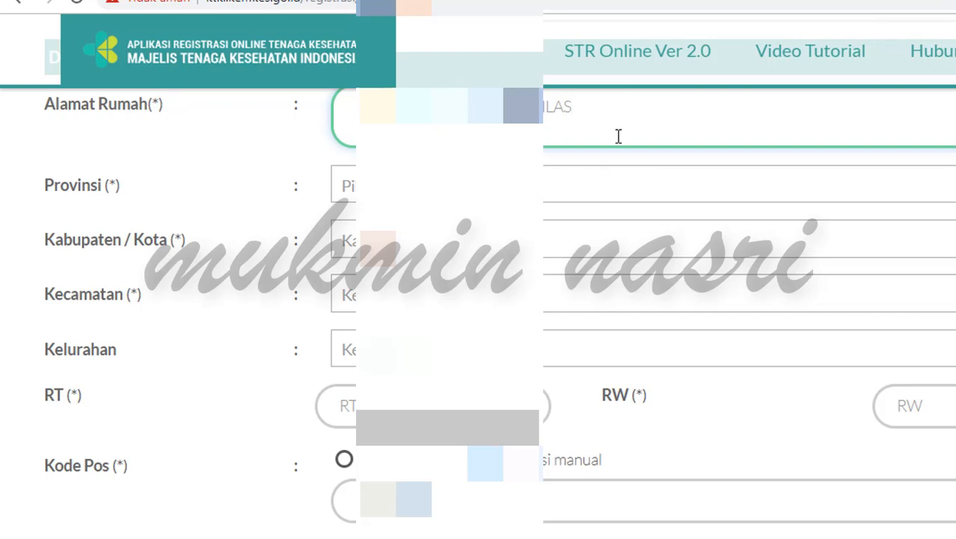
Step: Enter the street address and choose the home province and regency
{"action": "left_click", "coordinate": [566, 185]}
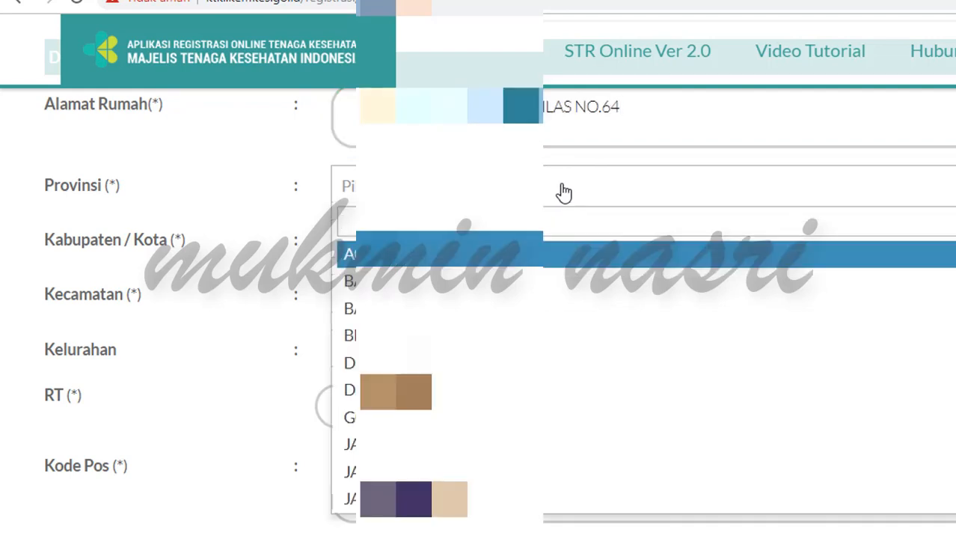
{"action": "type", "text": "K"}
{"action": "left_click", "coordinate": [547, 347]}
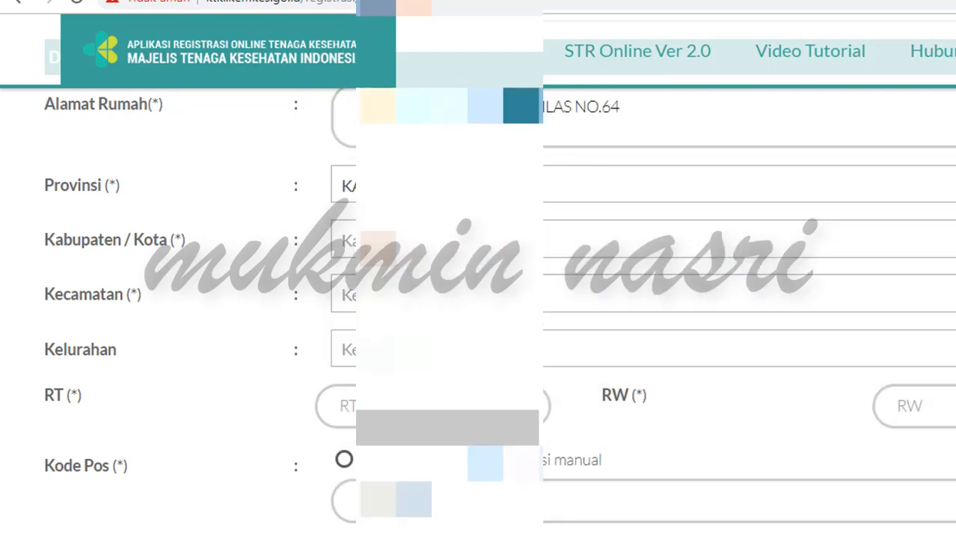
{"action": "left_click", "coordinate": [521, 245]}
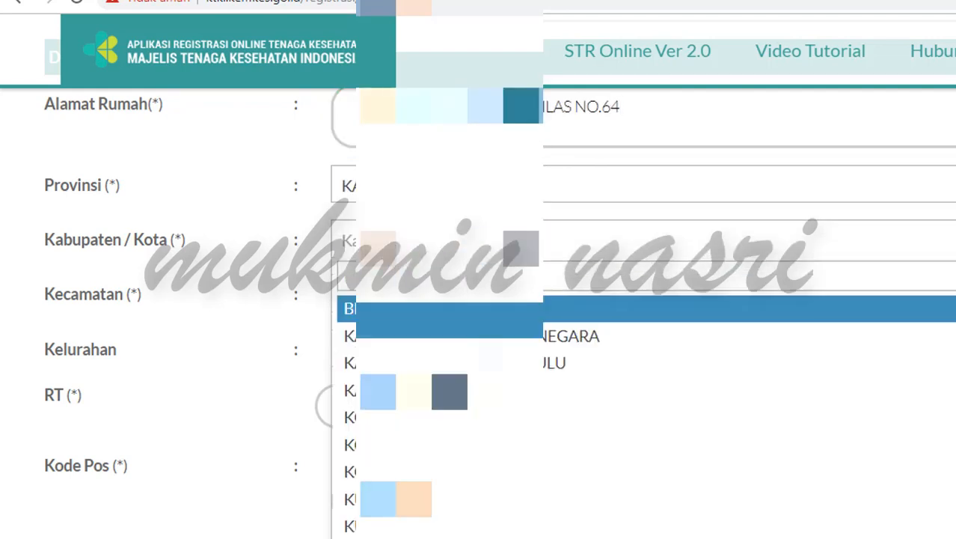
{"action": "left_click", "coordinate": [524, 336]}
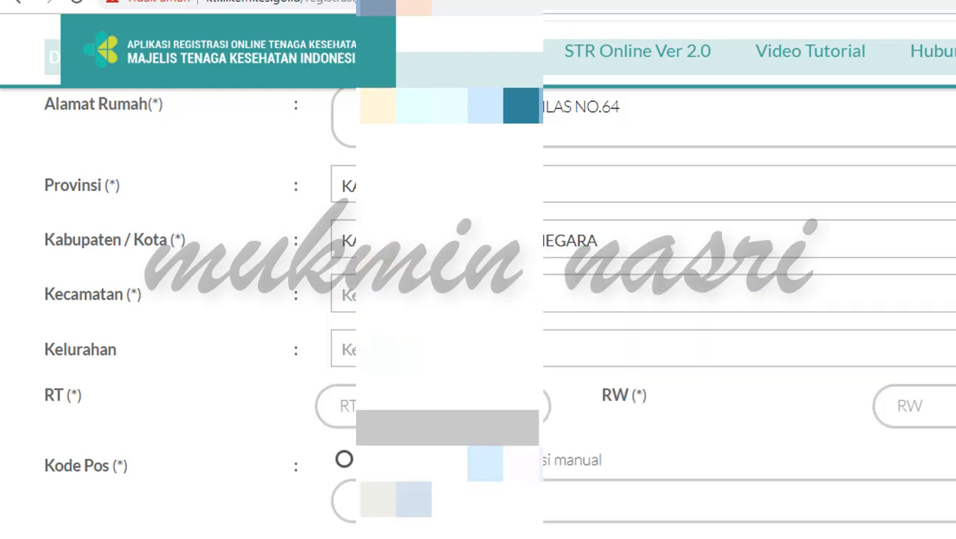
Step: Choose the sub-district (filtered by 'TE') and village (filtered by 'LO')
{"action": "left_click", "coordinate": [524, 294]}
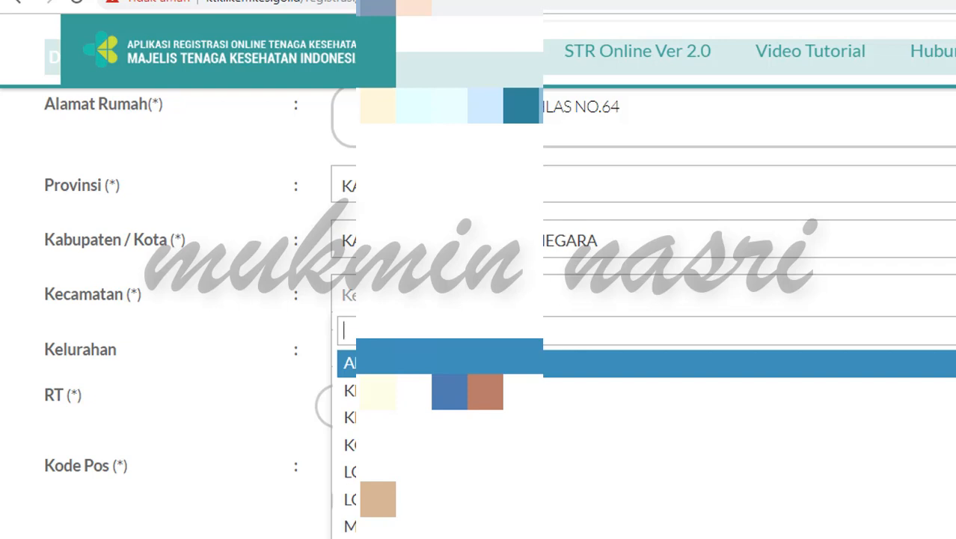
{"action": "type", "text": "TE"}
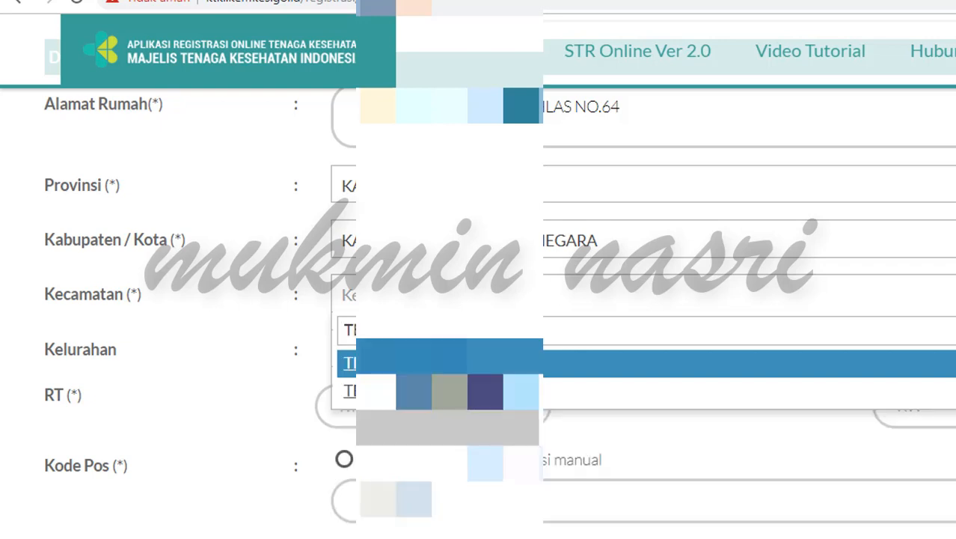
{"action": "key", "text": "Return"}
{"action": "left_click", "coordinate": [522, 349]}
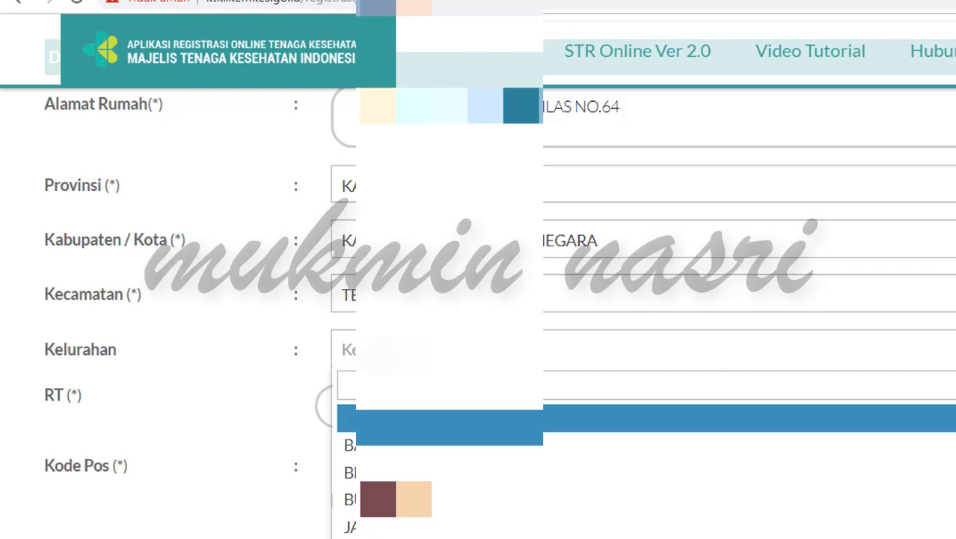
{"action": "type", "text": "LO"}
{"action": "left_click", "coordinate": [449, 445]}
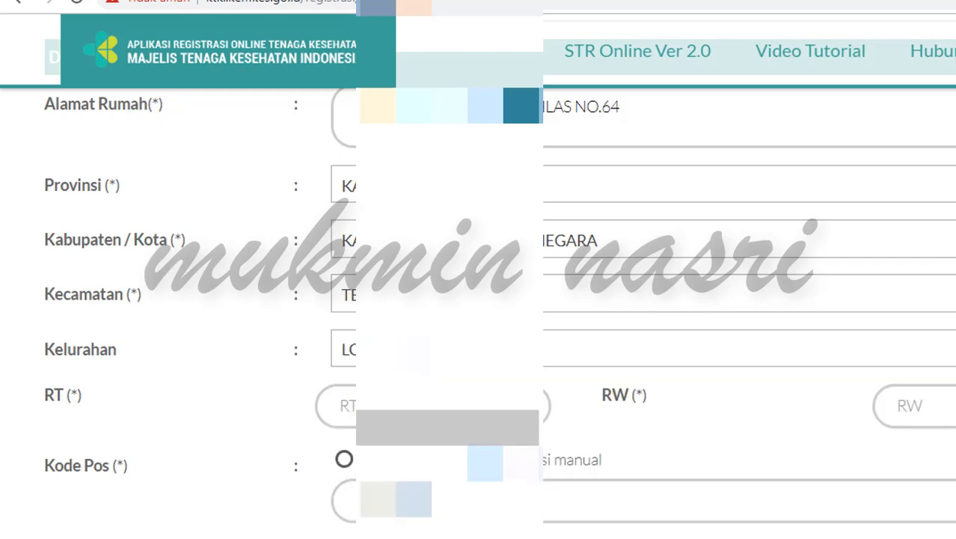
{"action": "left_click", "coordinate": [449, 406]}
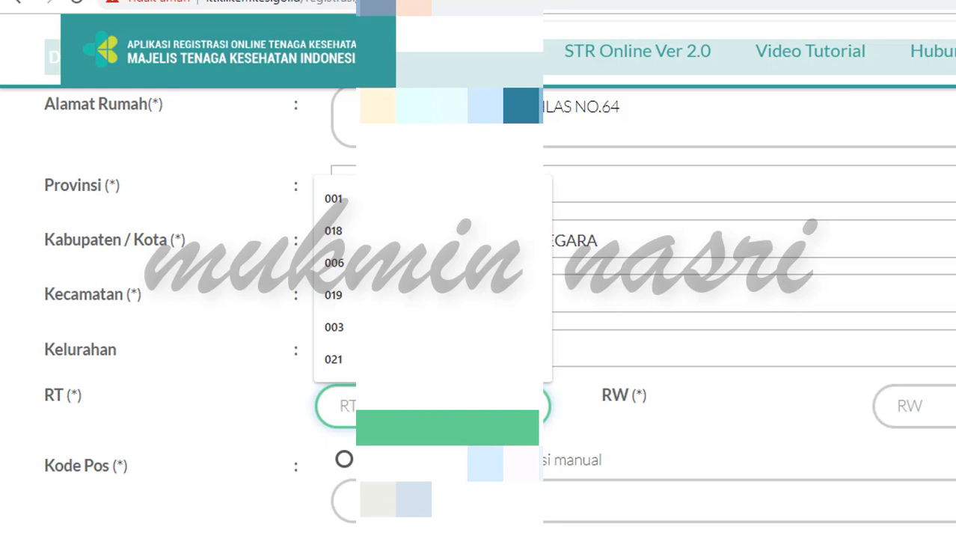
Step: Pick the RT number, RW 000 and the postal code from the available options
{"action": "left_click", "coordinate": [419, 327]}
{"action": "left_click", "coordinate": [925, 408]}
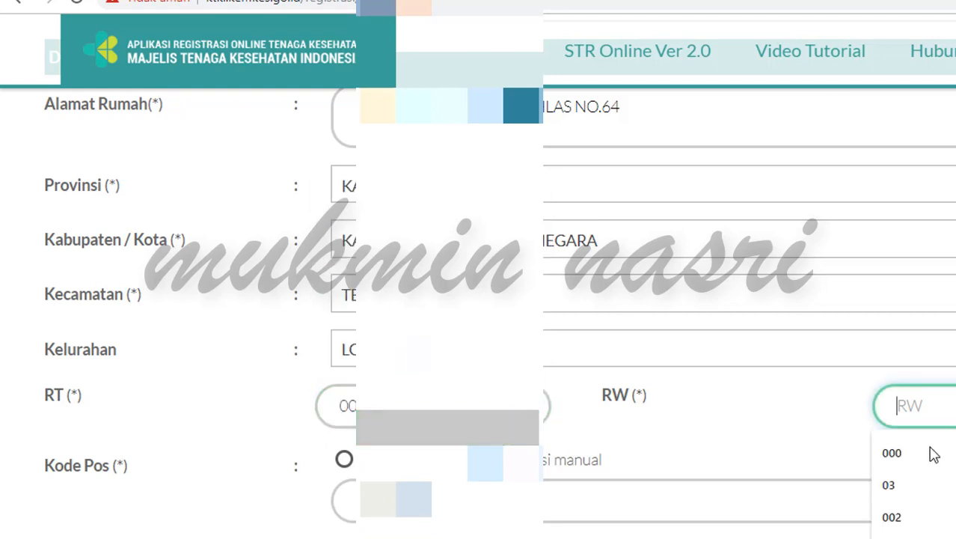
{"action": "left_click", "coordinate": [934, 453]}
{"action": "left_click", "coordinate": [344, 459]}
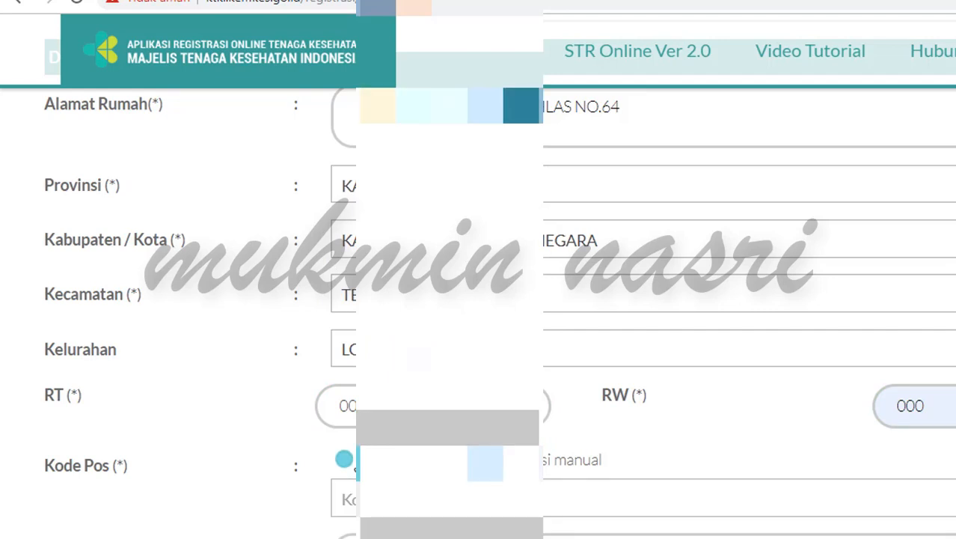
{"action": "left_click", "coordinate": [378, 499]}
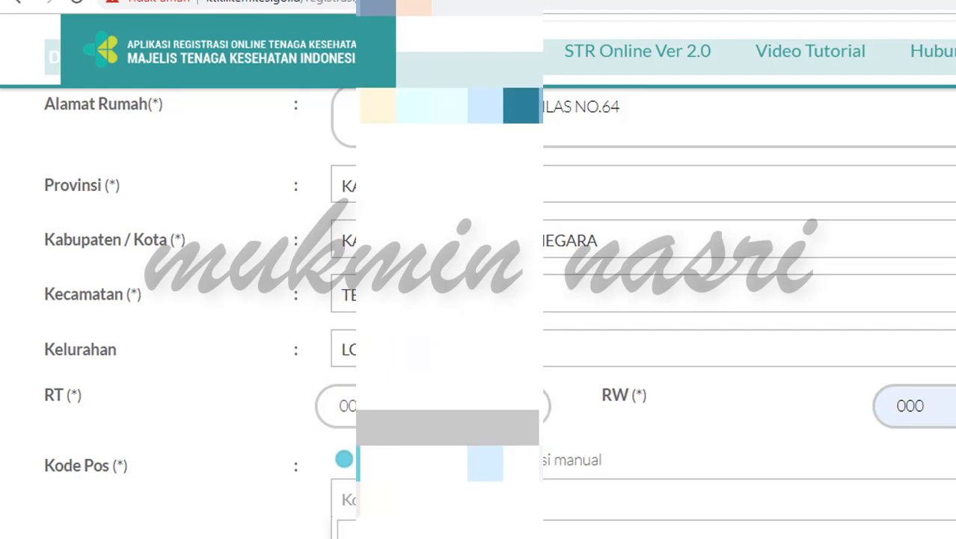
{"action": "key", "text": "Return"}
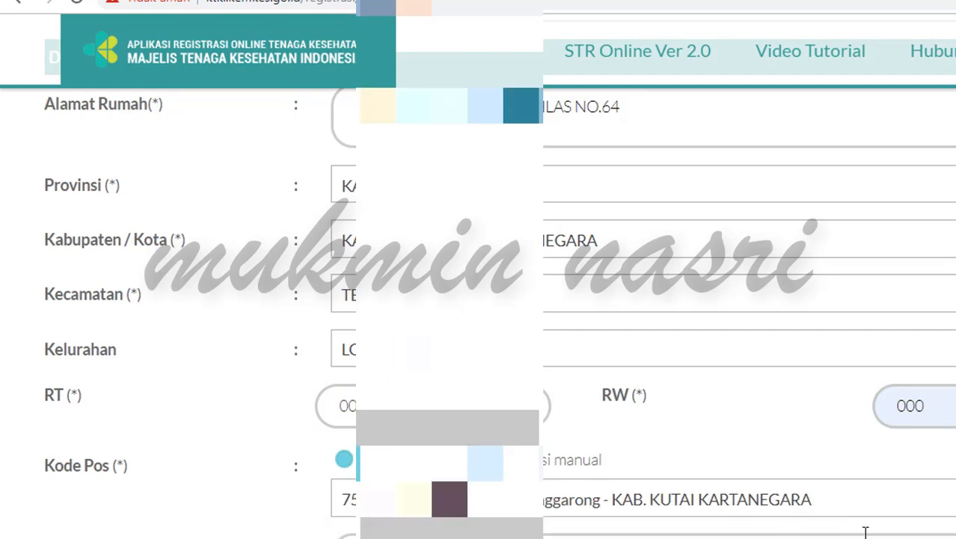
{"action": "scroll", "coordinate": [449, 299], "scroll_direction": "down", "scroll_amount": 6}
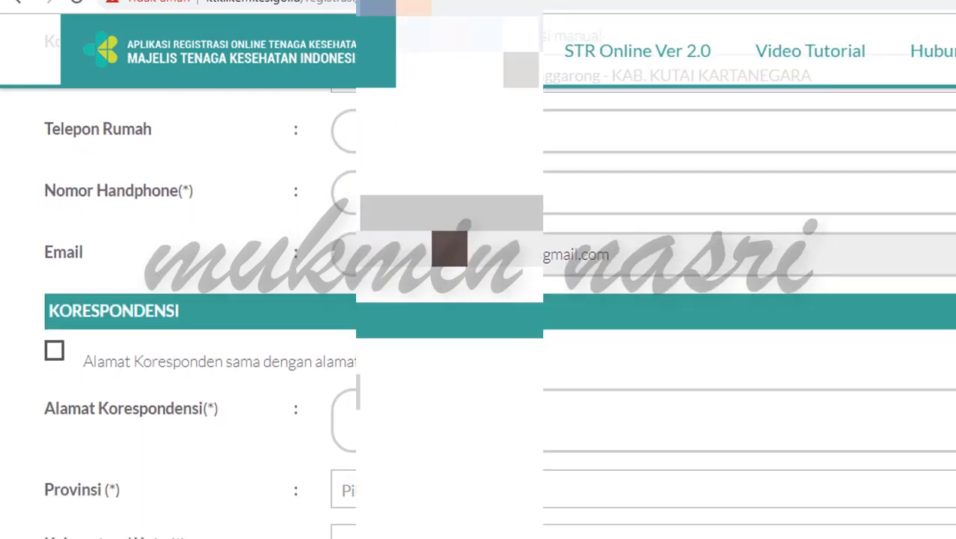
{"action": "left_click", "coordinate": [449, 192]}
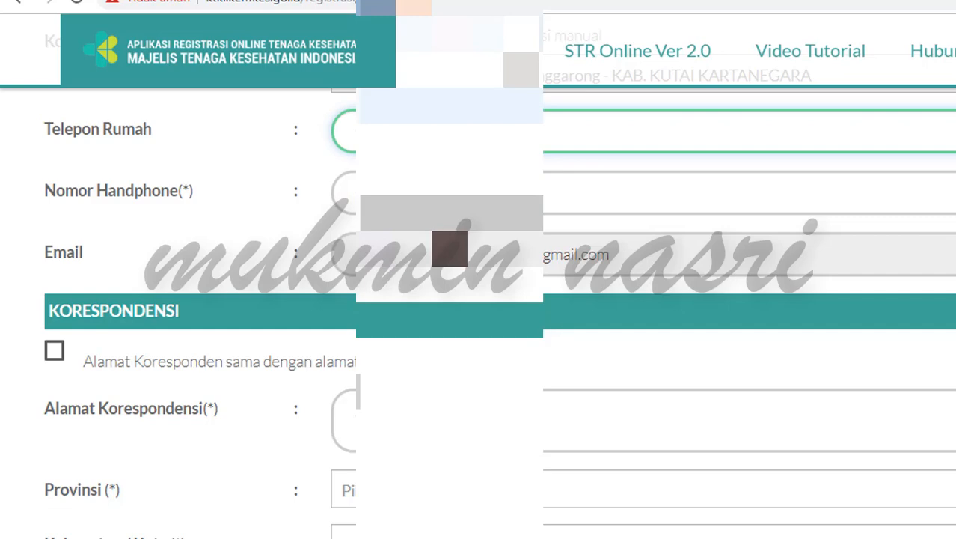
{"action": "scroll", "coordinate": [557, 314], "scroll_direction": "down", "scroll_amount": 3}
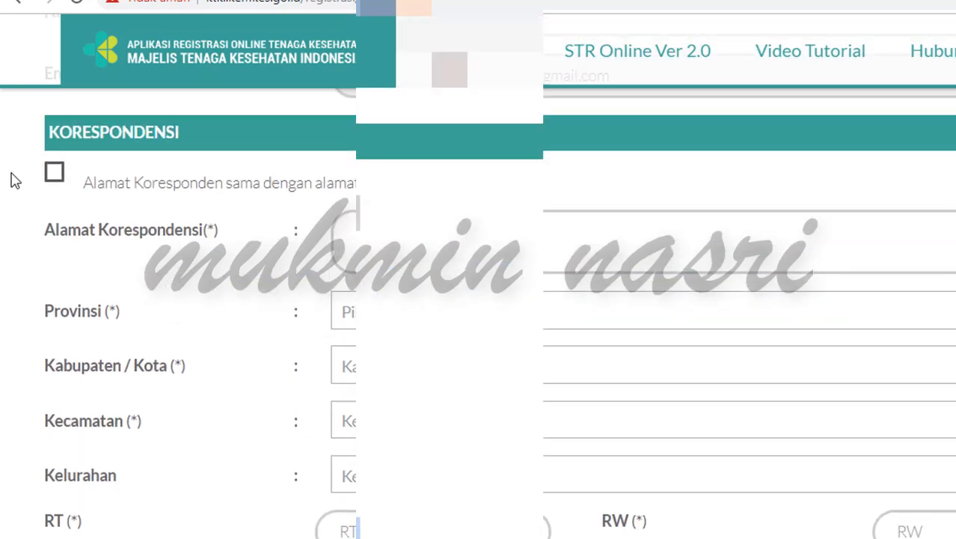
Step: Make the correspondence address the same as the home address
{"action": "left_click", "coordinate": [55, 177]}
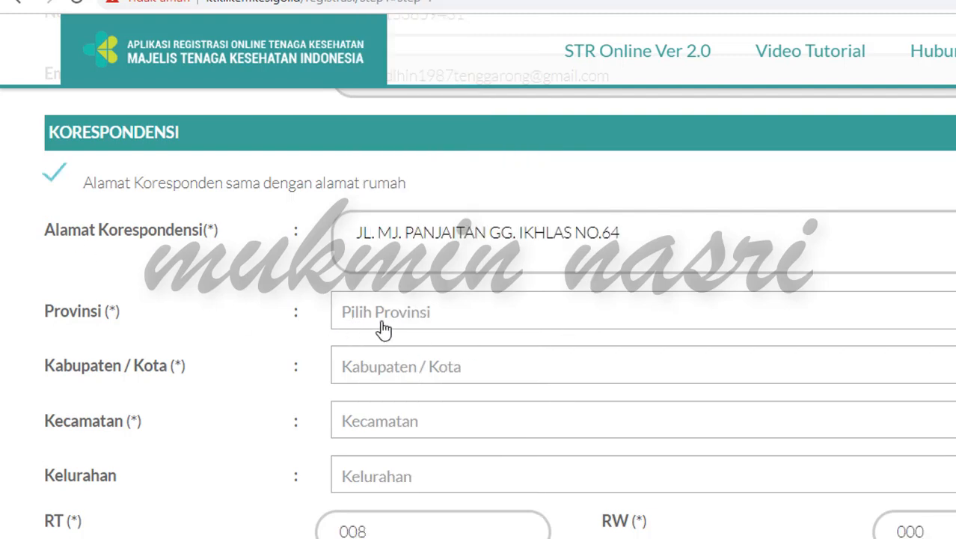
{"action": "scroll", "coordinate": [398, 327], "scroll_direction": "down", "scroll_amount": 3}
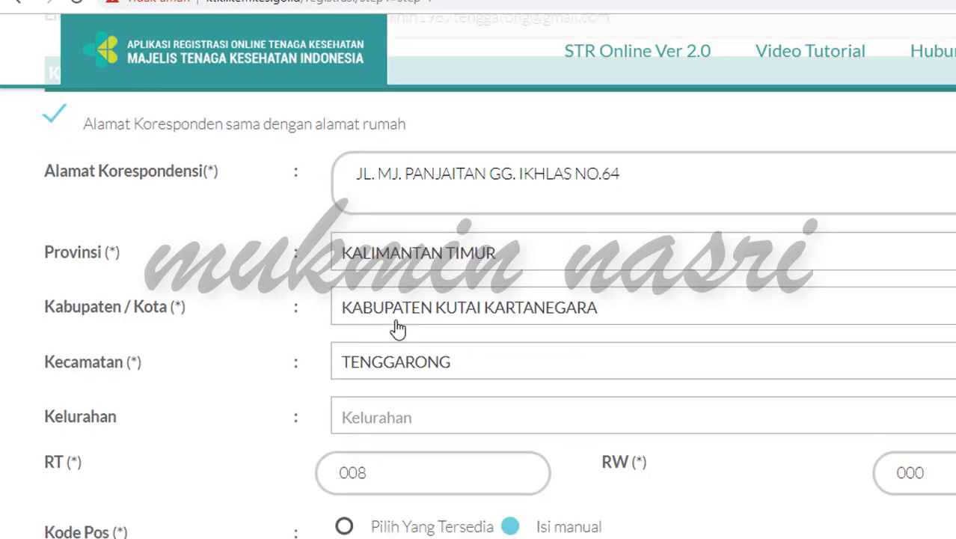
{"action": "scroll", "coordinate": [398, 328], "scroll_direction": "down", "scroll_amount": 1}
Step: Pick the 75500 Tenggarong post office for STR delivery and submit the biodata with Lanjut
{"action": "left_click", "coordinate": [396, 327]}
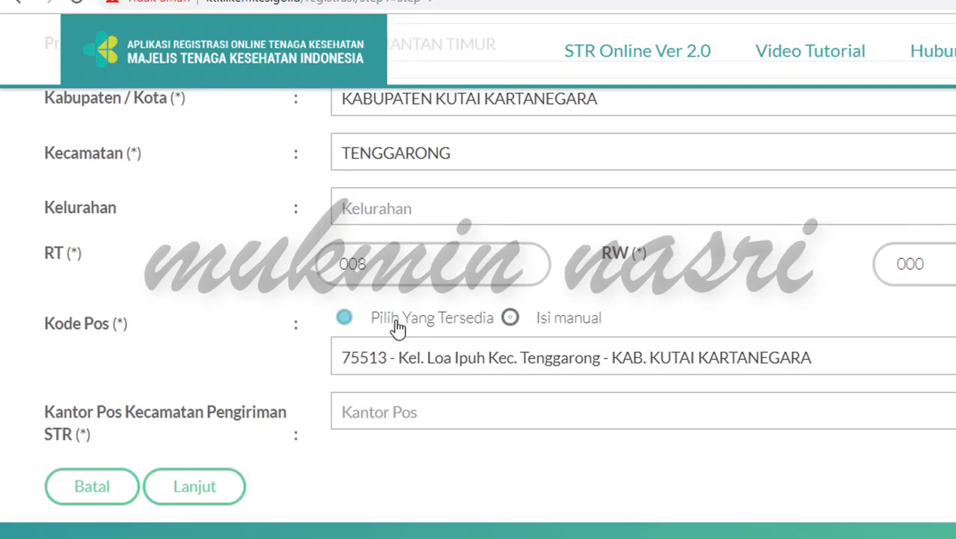
{"action": "scroll", "coordinate": [399, 329], "scroll_direction": "down", "scroll_amount": 1}
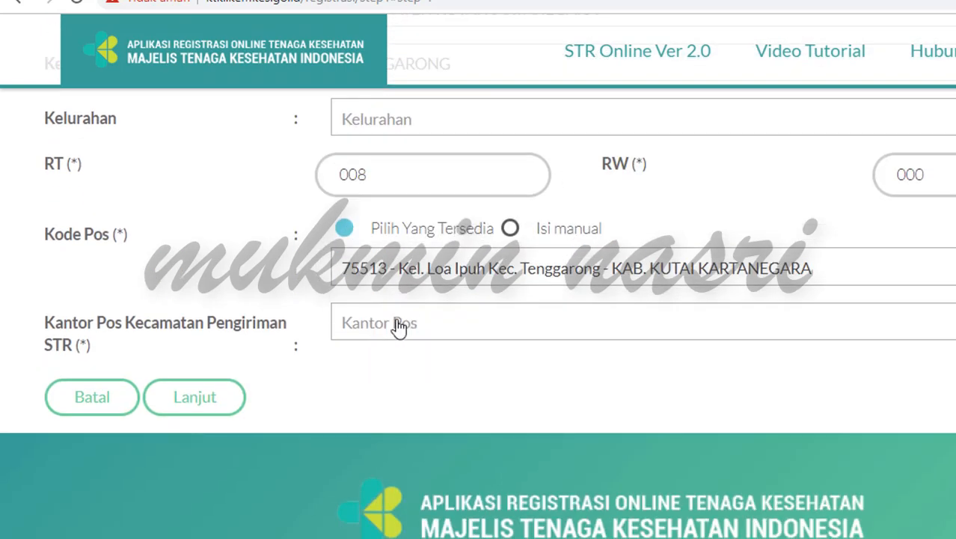
{"action": "left_click", "coordinate": [400, 328]}
{"action": "left_click", "coordinate": [398, 328]}
{"action": "left_click", "coordinate": [399, 328]}
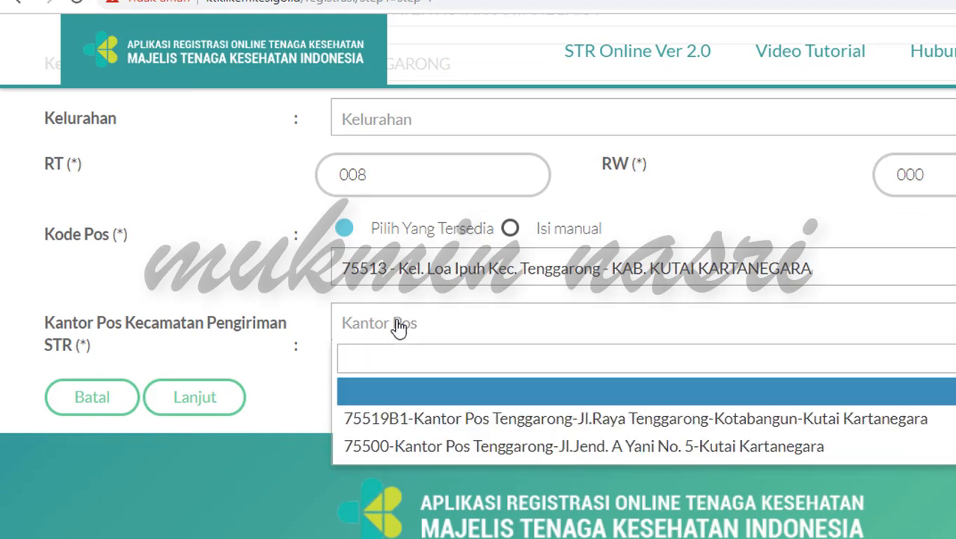
{"action": "left_click", "coordinate": [425, 449]}
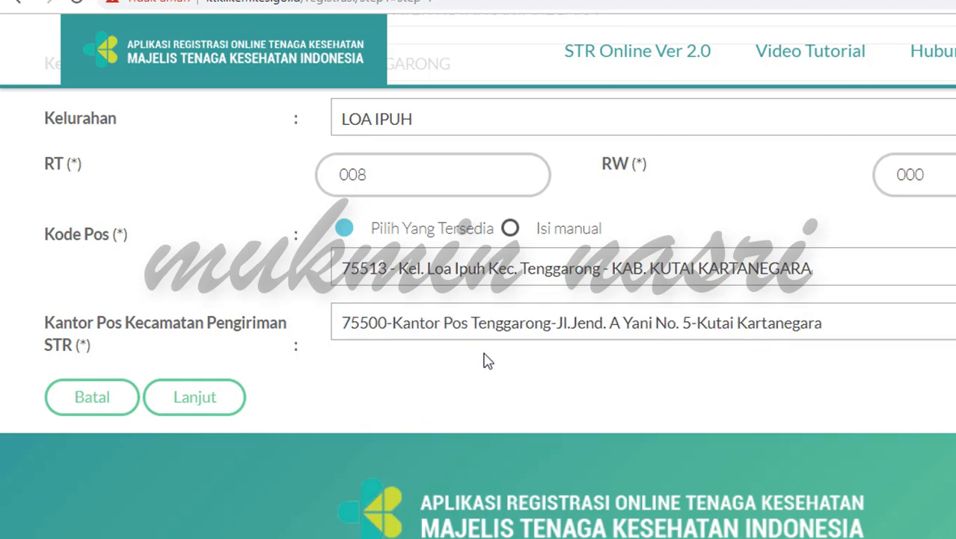
{"action": "left_click", "coordinate": [195, 406]}
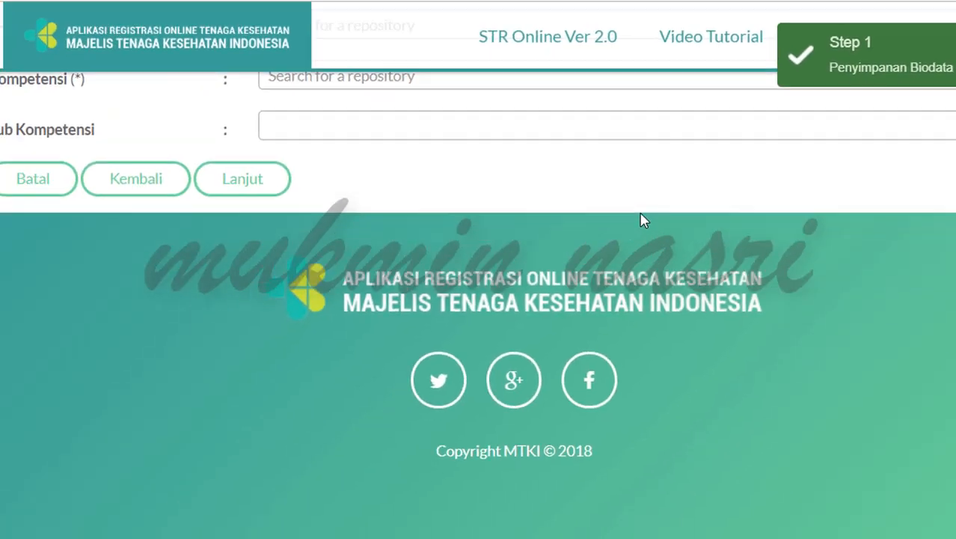
Step: Scroll to view the empty Step 2 Info Administrasi form
{"action": "scroll", "coordinate": [647, 210], "scroll_direction": "up", "scroll_amount": 5}
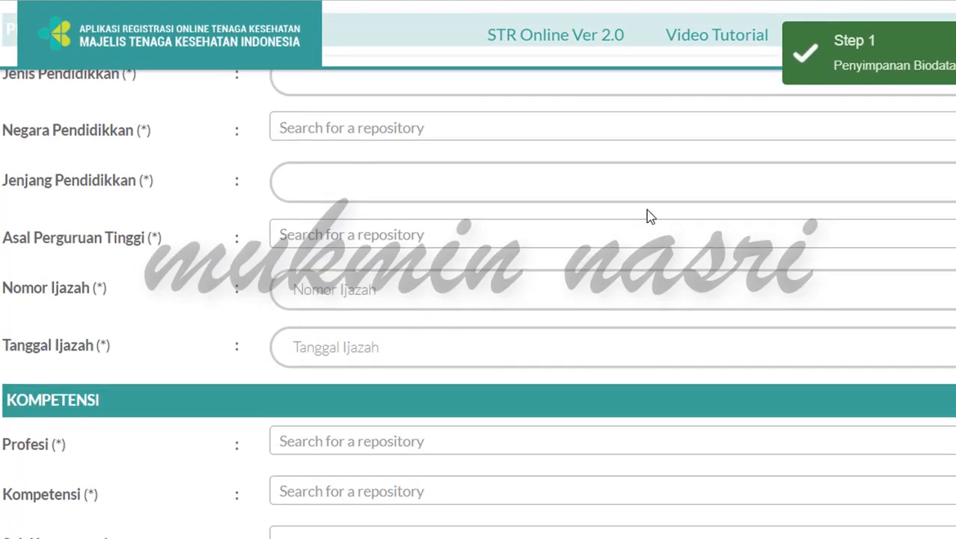
{"action": "scroll", "coordinate": [646, 209], "scroll_direction": "up", "scroll_amount": 5}
{"action": "scroll", "coordinate": [646, 211], "scroll_direction": "down", "scroll_amount": 3}
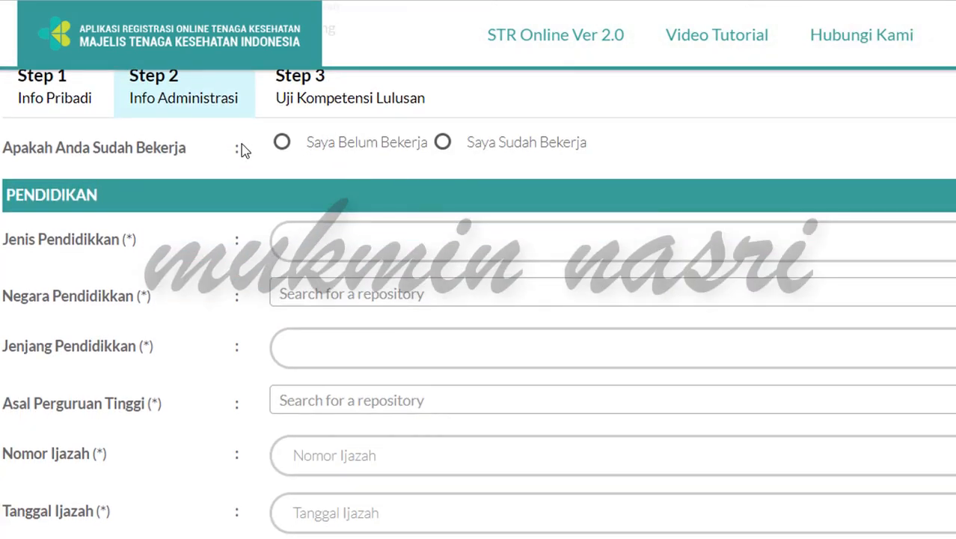
Step: Select Saya Belum Bekerja, Pendidikan Dalam Negeri, Indonesia and Di Atas atau Sama Dengan DIII
{"action": "left_click", "coordinate": [282, 143]}
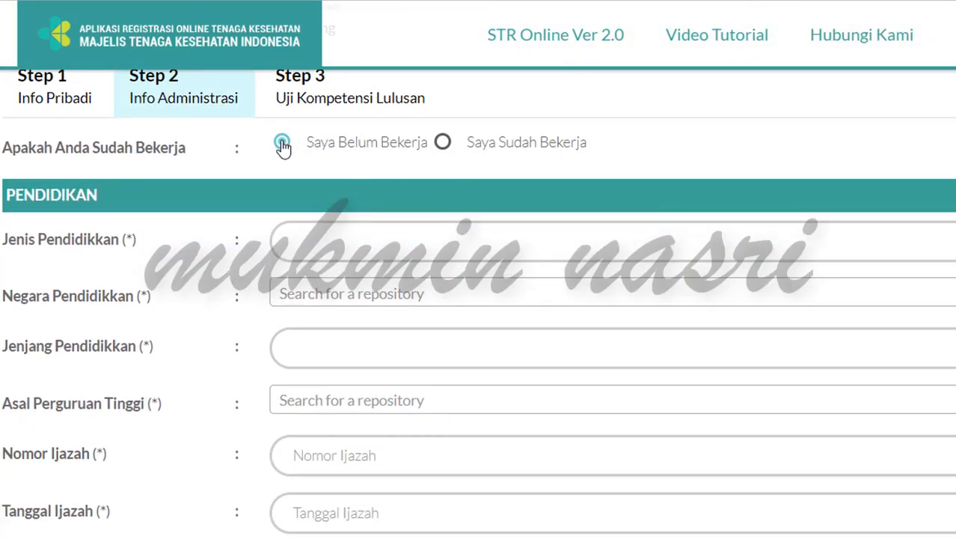
{"action": "left_click", "coordinate": [390, 251]}
{"action": "left_click", "coordinate": [382, 274]}
{"action": "left_click", "coordinate": [374, 291]}
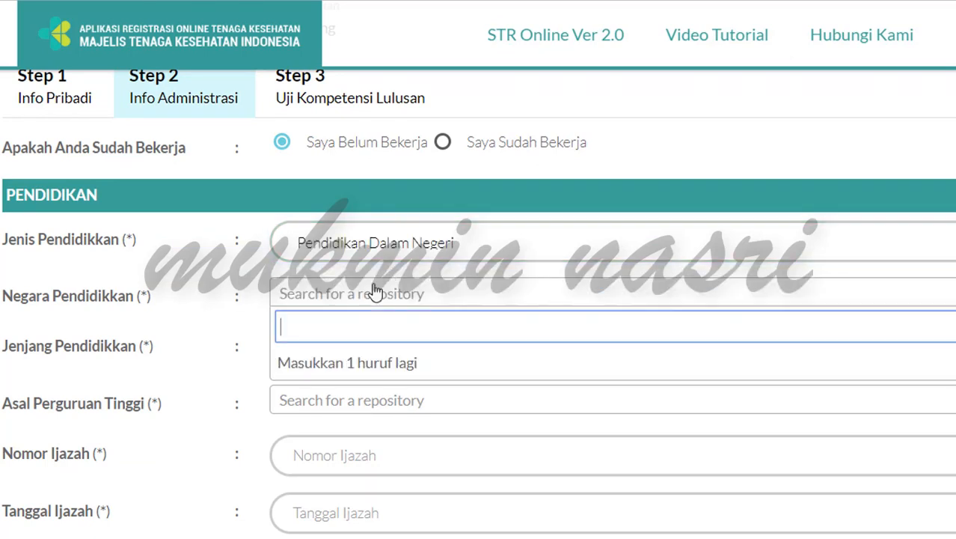
{"action": "type", "text": "indon"}
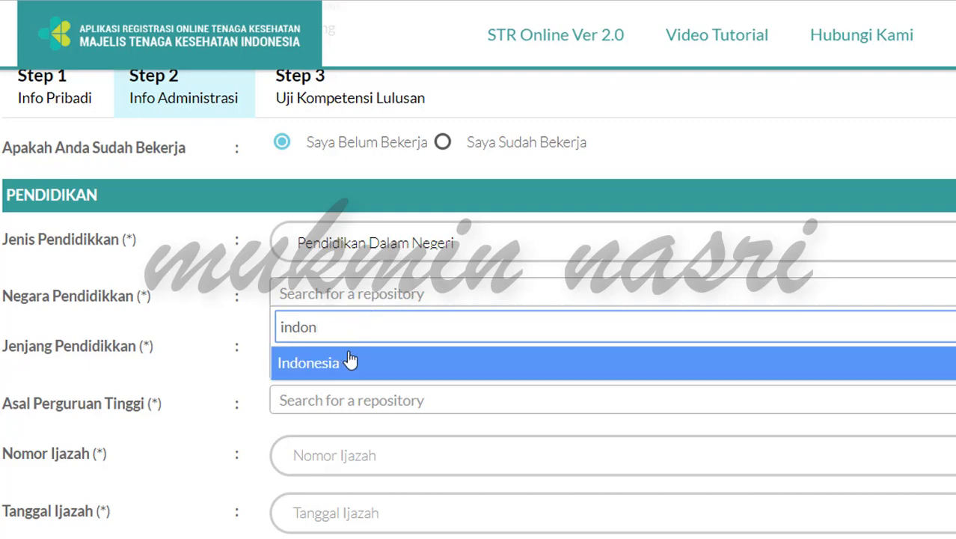
{"action": "left_click", "coordinate": [387, 369]}
{"action": "left_click", "coordinate": [358, 355]}
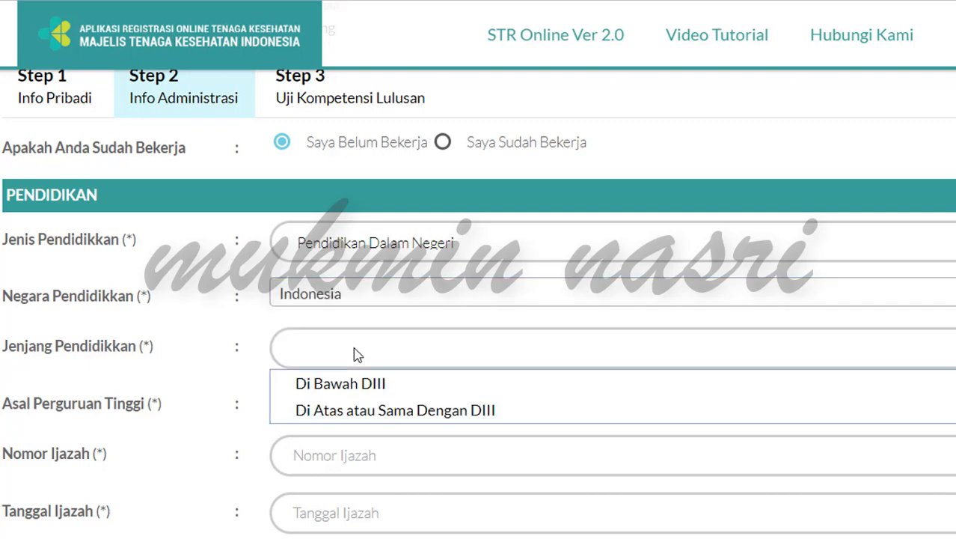
{"action": "left_click", "coordinate": [321, 410]}
Step: Choose Akademi Keperawatan Dirgahayu Samarinda as the university and enter the diploma number
{"action": "scroll", "coordinate": [380, 410], "scroll_direction": "down", "scroll_amount": 3}
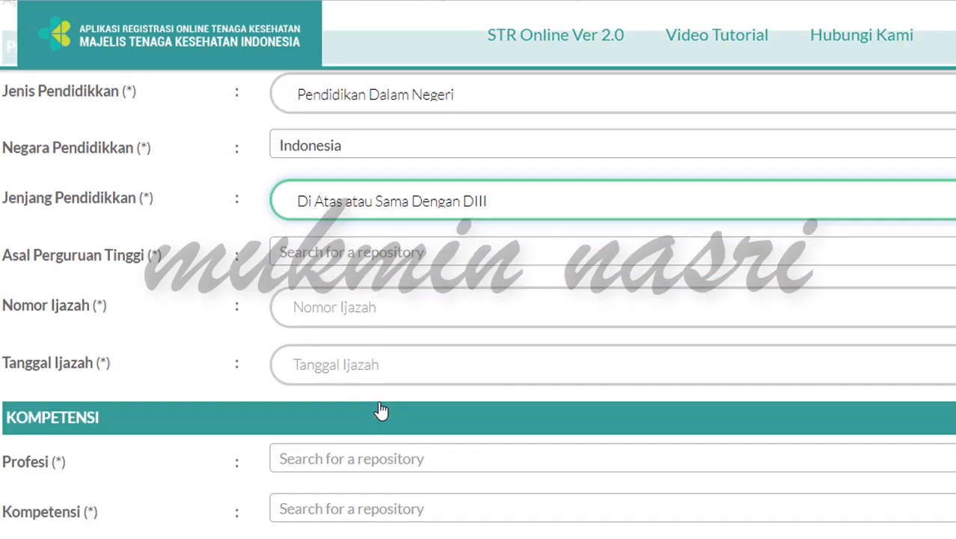
{"action": "left_click", "coordinate": [352, 153]}
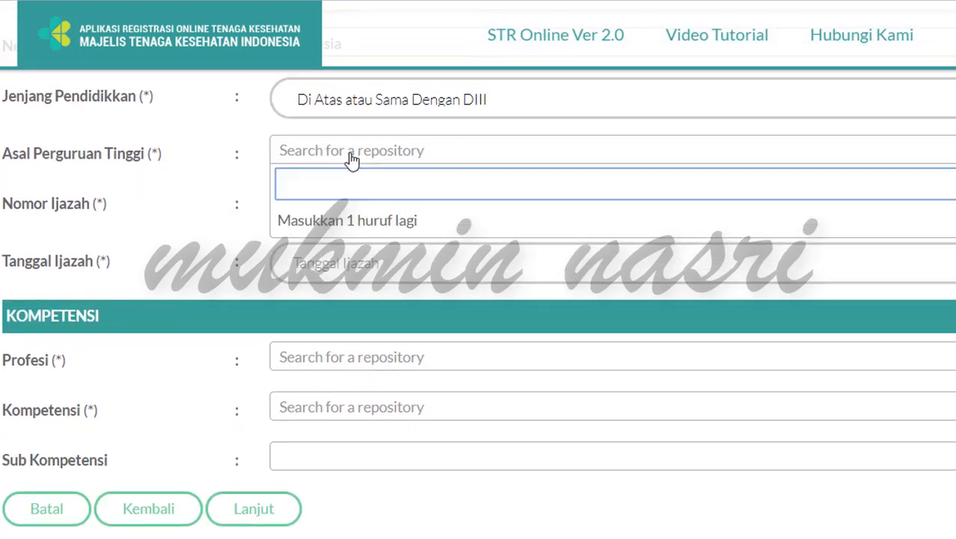
{"action": "type", "text": "dirgahayu"}
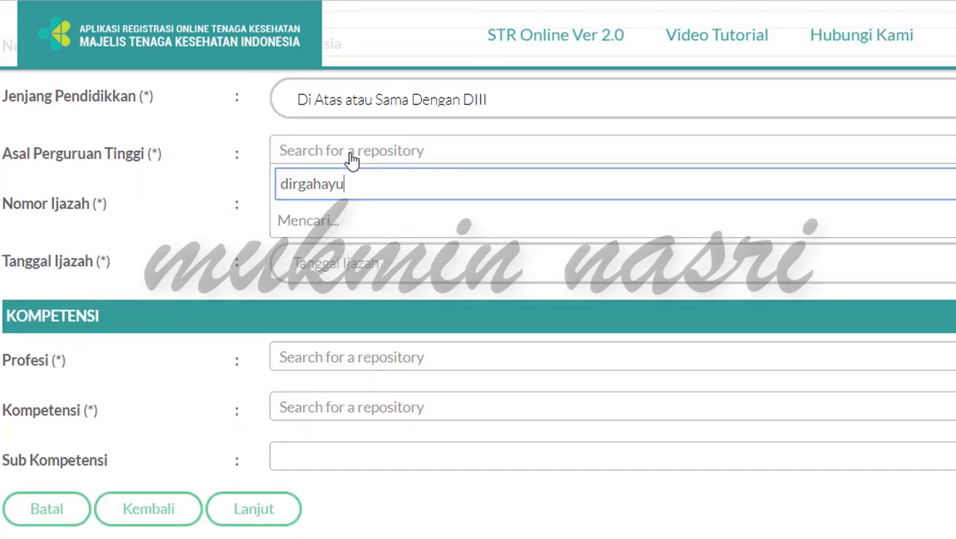
{"action": "type", "text": " sa"}
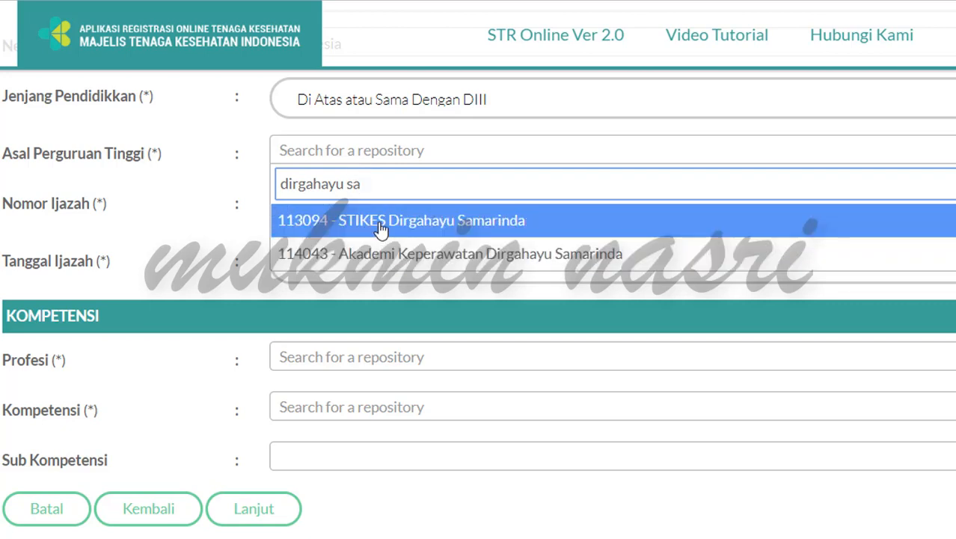
{"action": "left_click", "coordinate": [382, 261]}
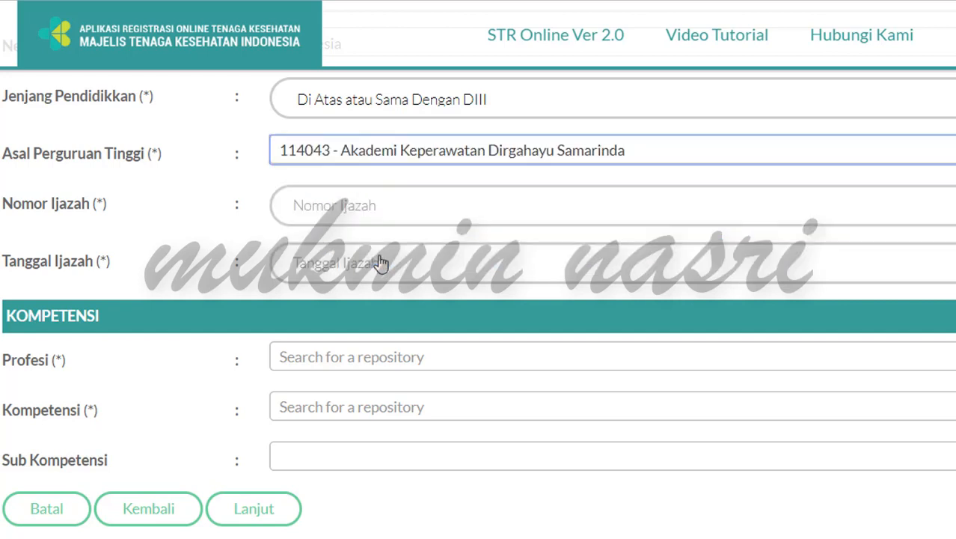
{"action": "left_click", "coordinate": [389, 210]}
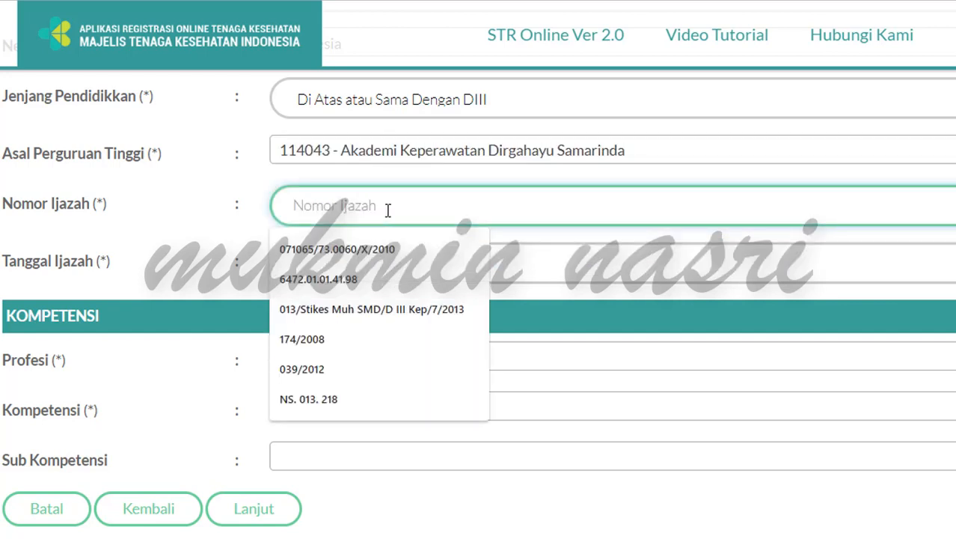
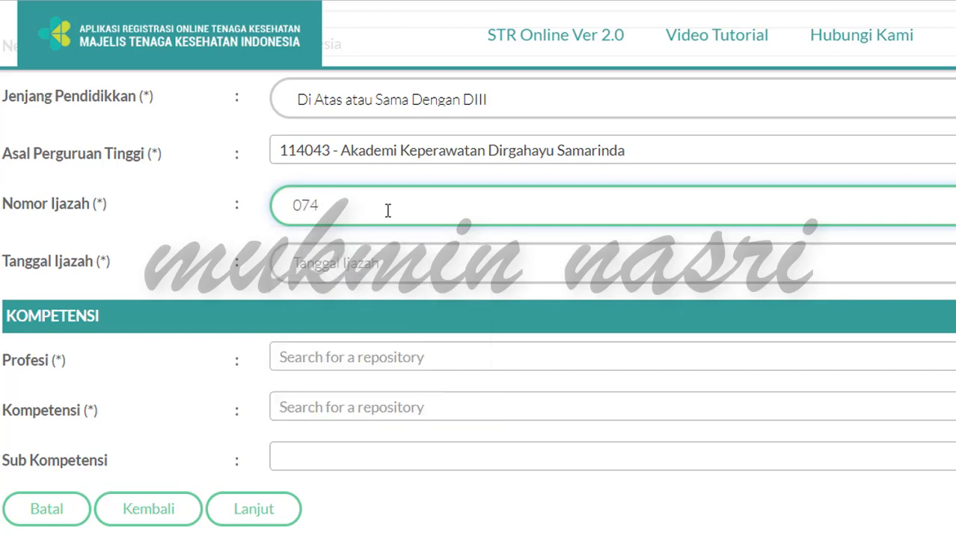
Step: Set the diploma date to 25 August 2010 in the calendar
{"action": "left_click", "coordinate": [340, 265]}
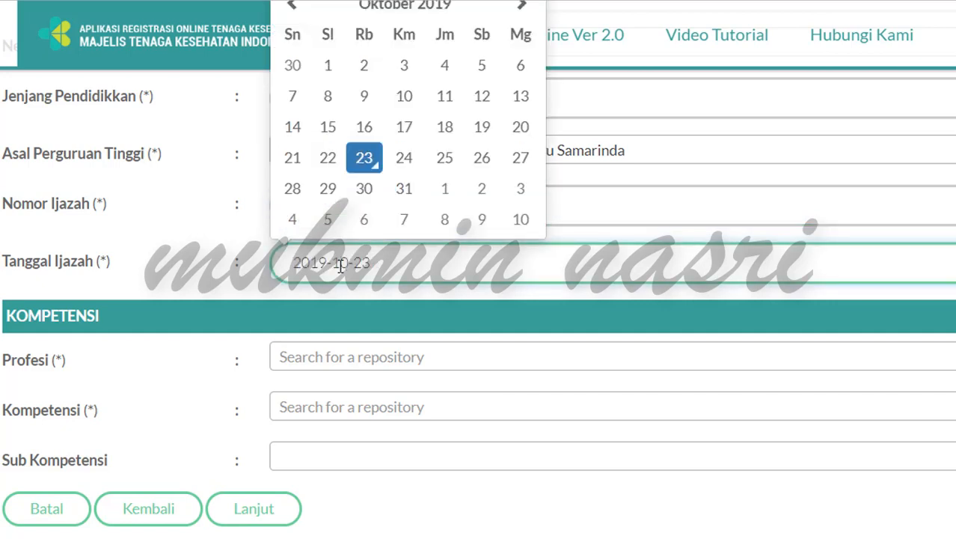
{"action": "left_click", "coordinate": [427, 19]}
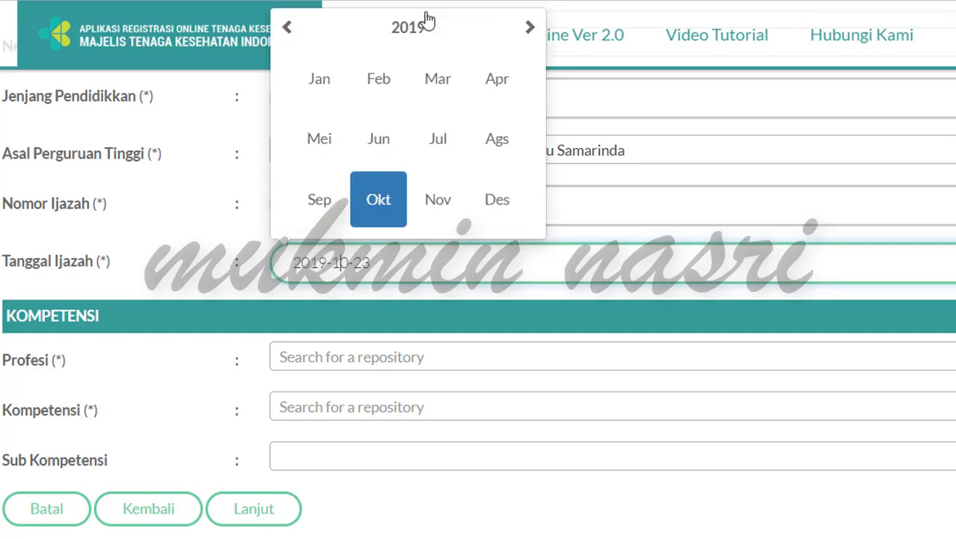
{"action": "left_click", "coordinate": [427, 21]}
{"action": "left_click", "coordinate": [289, 30]}
{"action": "left_click", "coordinate": [289, 30]}
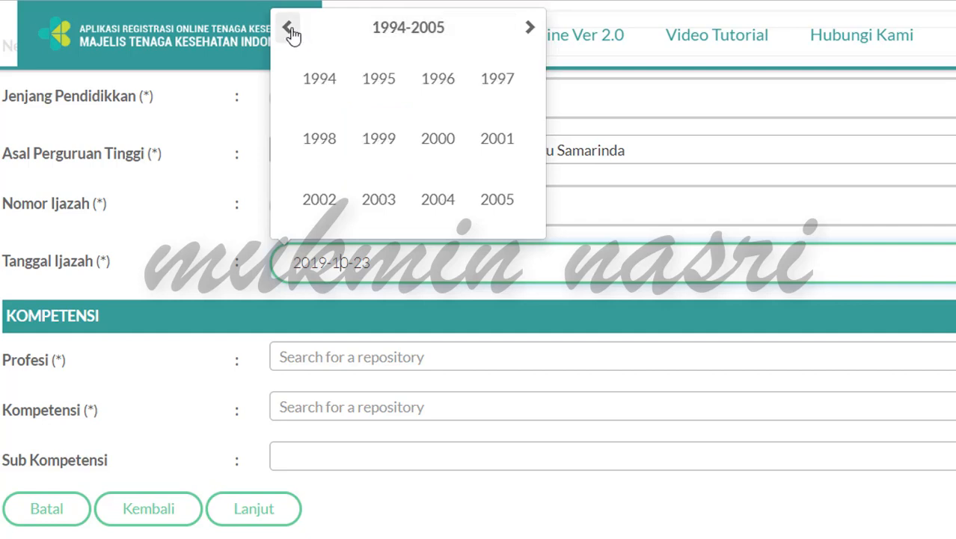
{"action": "left_click", "coordinate": [529, 27]}
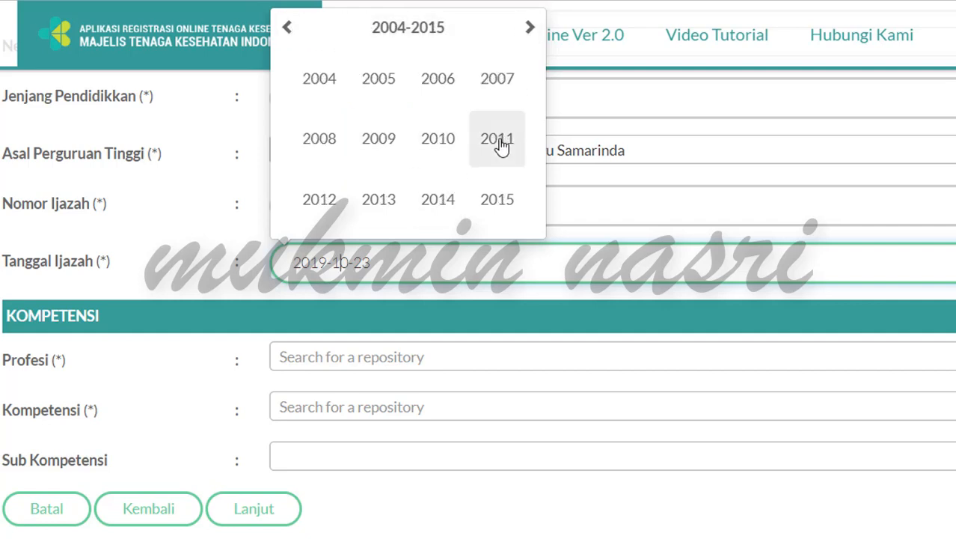
{"action": "left_click", "coordinate": [446, 151]}
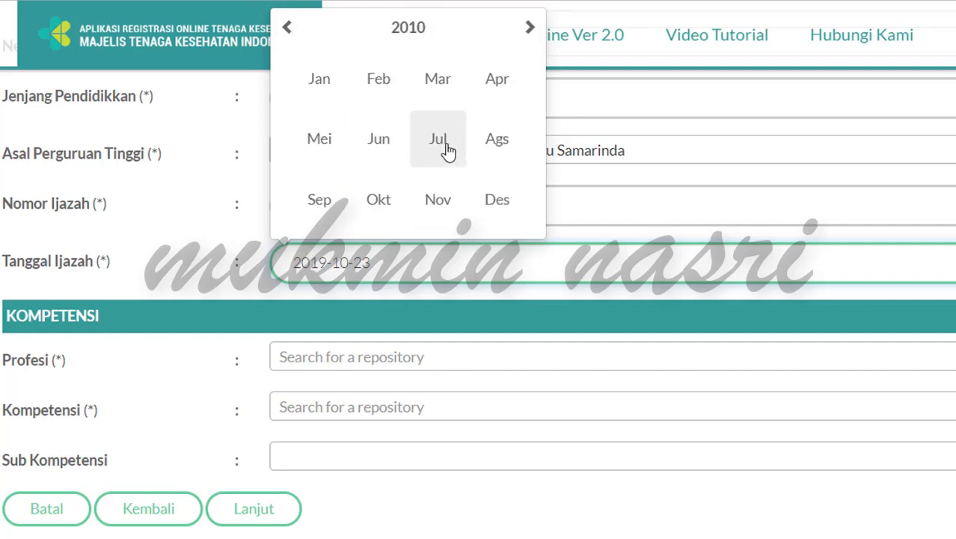
{"action": "left_click", "coordinate": [505, 153]}
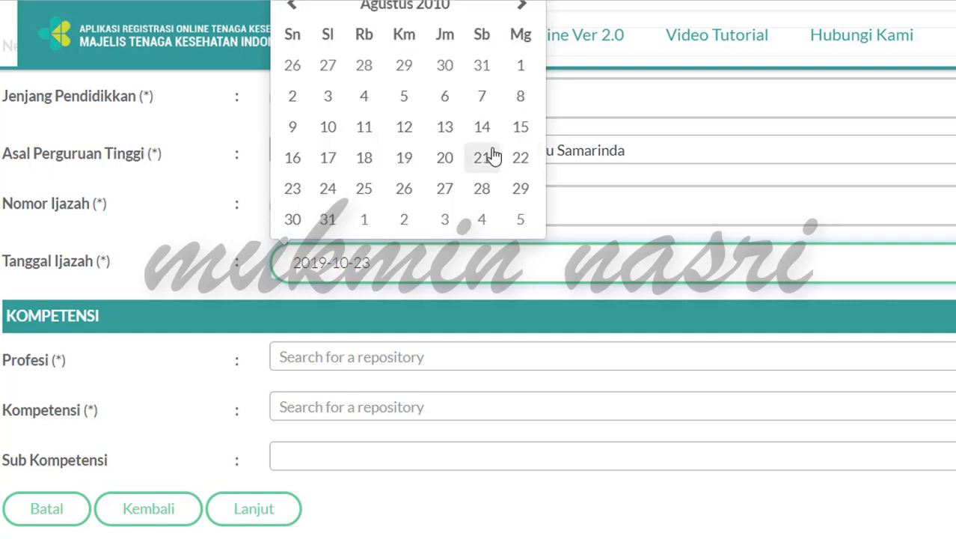
{"action": "left_click", "coordinate": [374, 188]}
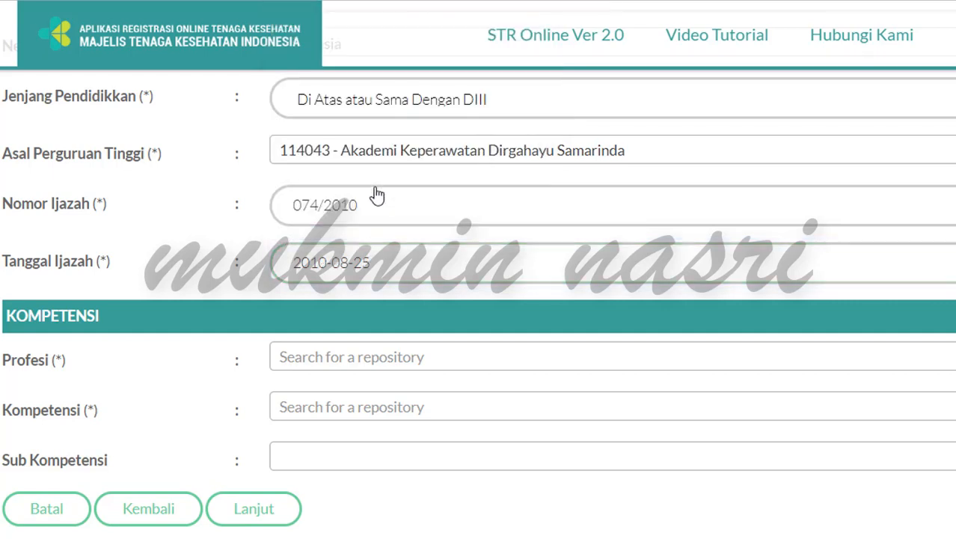
Step: Choose Perawat as profession and Ahli Madya Keperawatan - (D3) as competence, then save with Lanjut
{"action": "left_click", "coordinate": [421, 364]}
{"action": "type", "text": "perawat"}
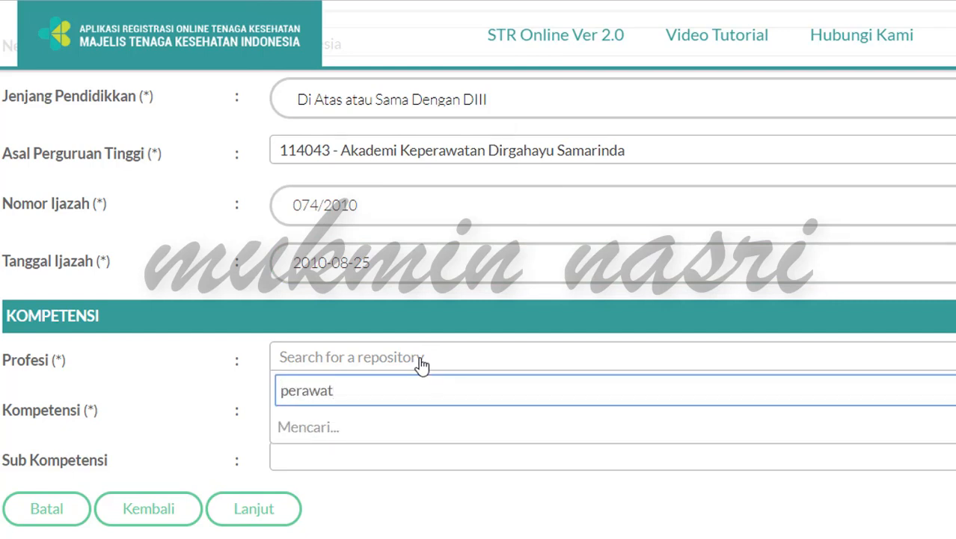
{"action": "scroll", "coordinate": [421, 364], "scroll_direction": "down", "scroll_amount": 3}
{"action": "left_click", "coordinate": [374, 263]}
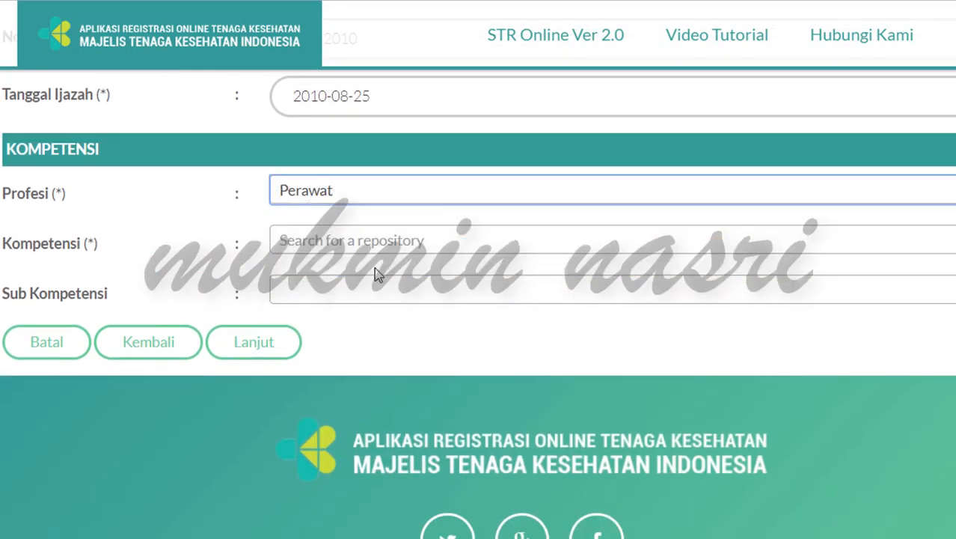
{"action": "left_click", "coordinate": [355, 249]}
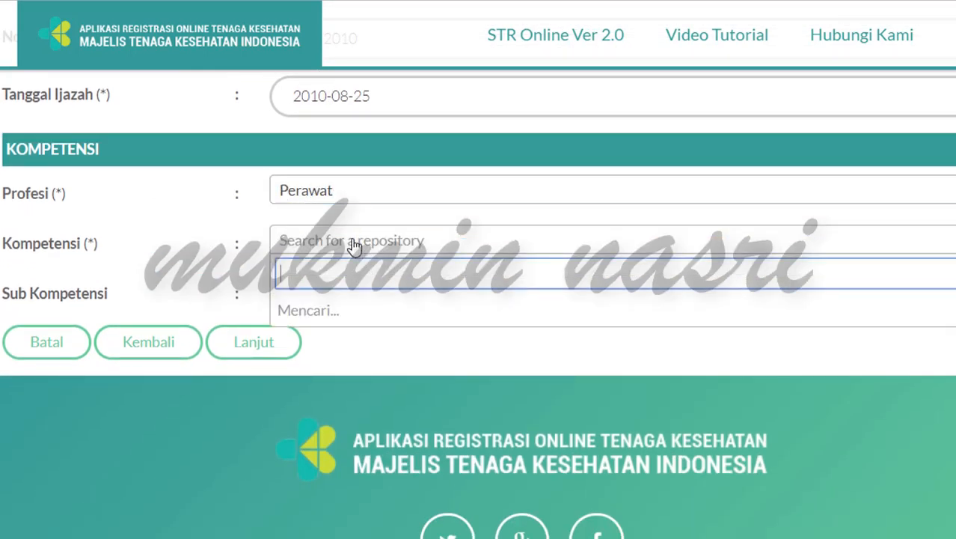
{"action": "left_click", "coordinate": [348, 307]}
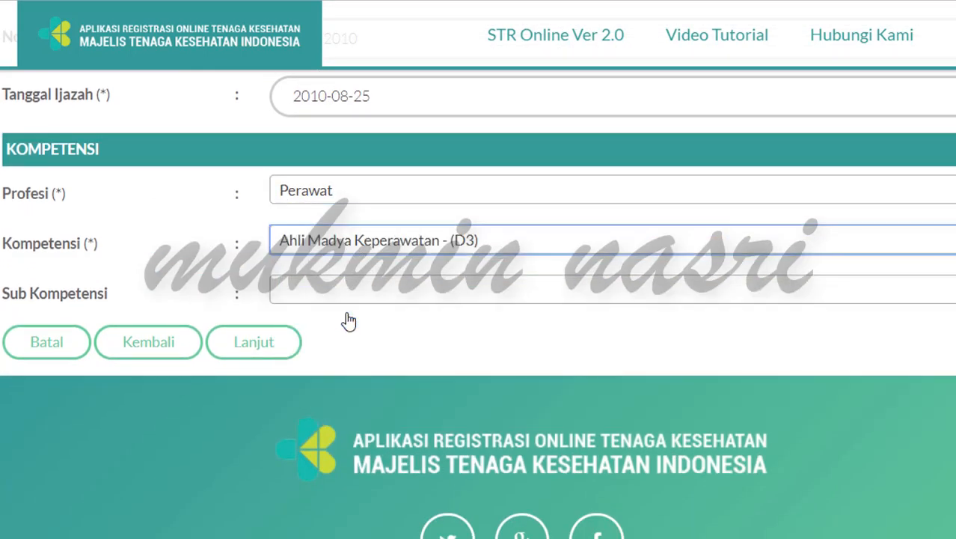
{"action": "left_click", "coordinate": [257, 345]}
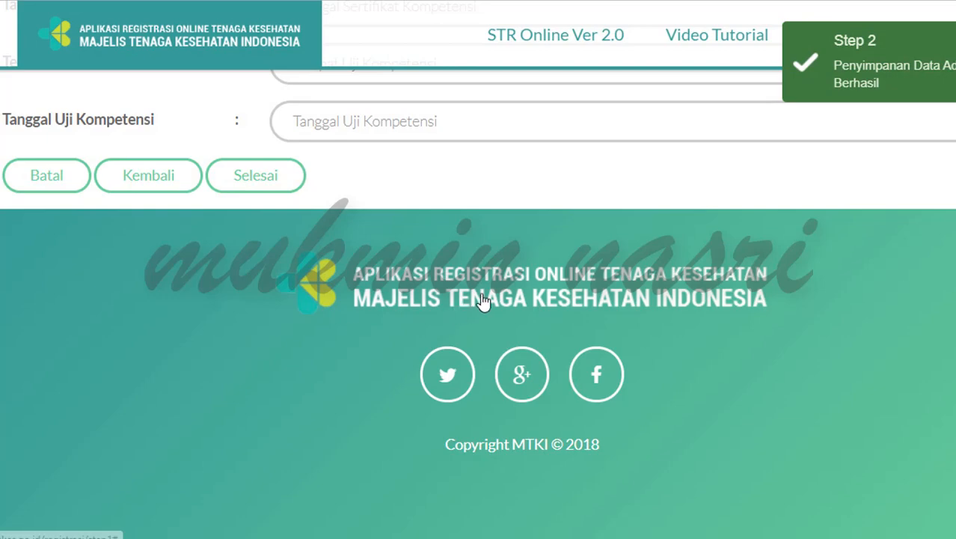
Step: Enter the competency certificate number in the Step 3 competency form
{"action": "scroll", "coordinate": [483, 299], "scroll_direction": "up", "scroll_amount": 3}
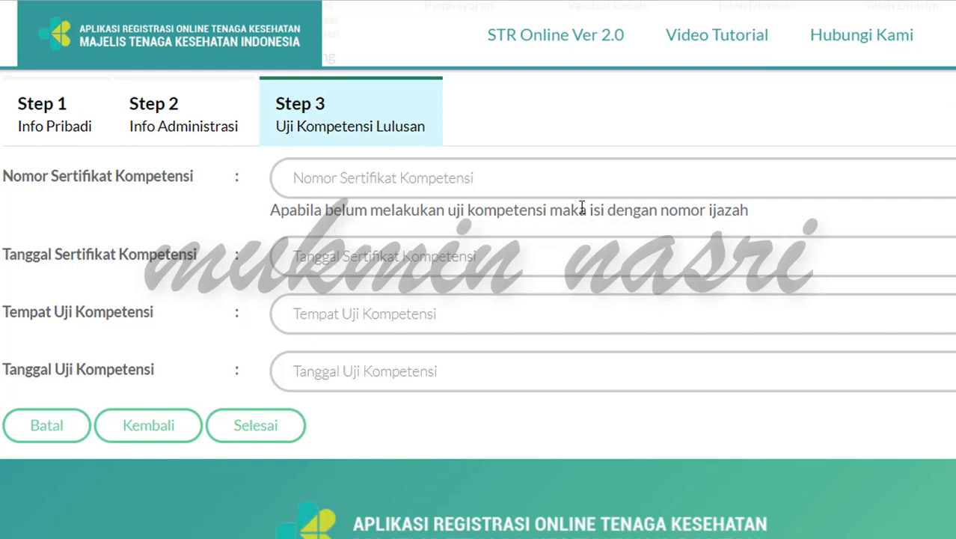
{"action": "left_click", "coordinate": [360, 179]}
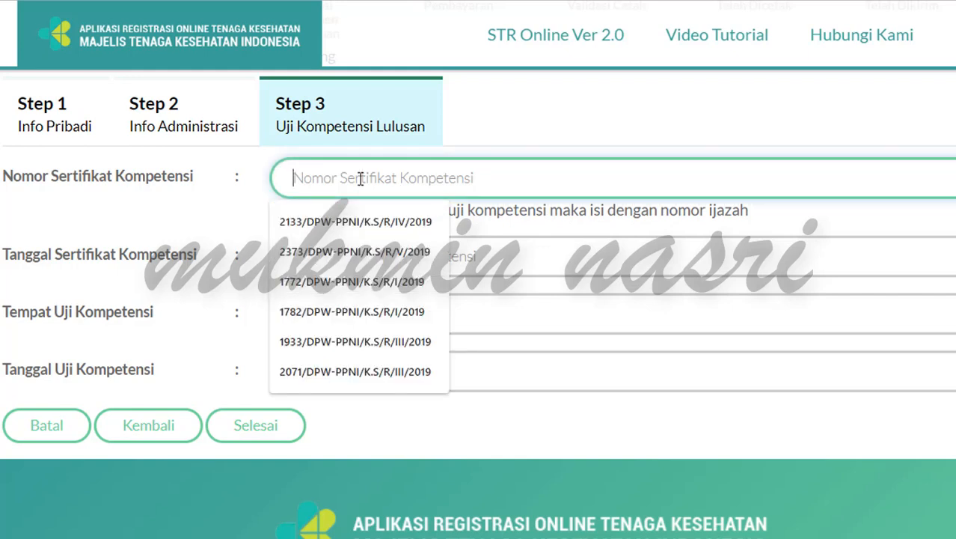
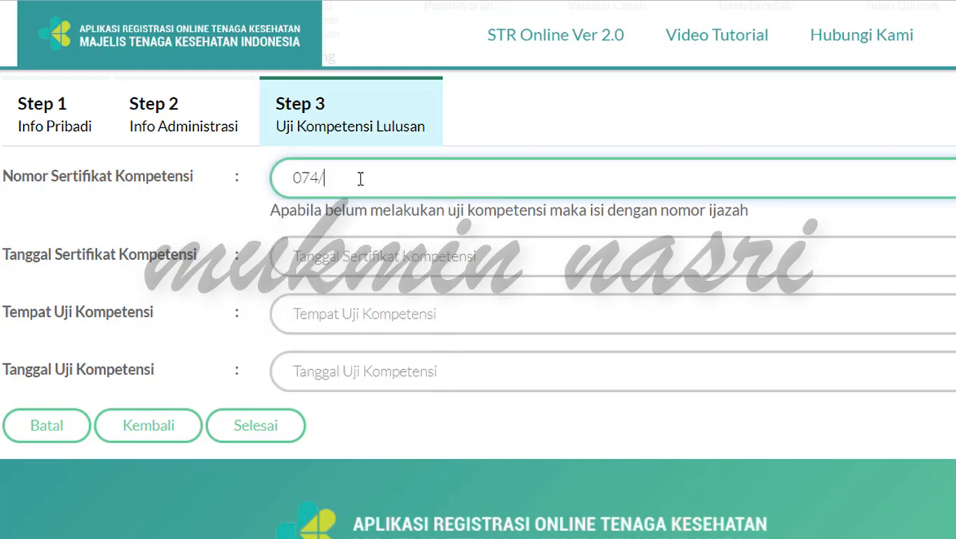
Step: Set Tanggal Sertifikat Kompetensi to 25 August 2010 using the date picker
{"action": "left_click", "coordinate": [344, 253]}
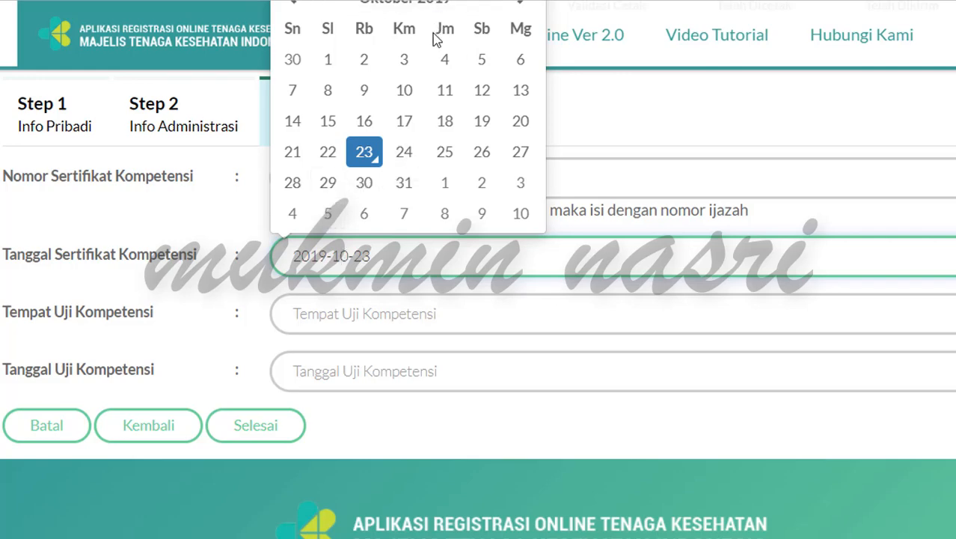
{"action": "scroll", "coordinate": [434, 49], "scroll_direction": "up", "scroll_amount": 1}
{"action": "left_click", "coordinate": [408, 84]}
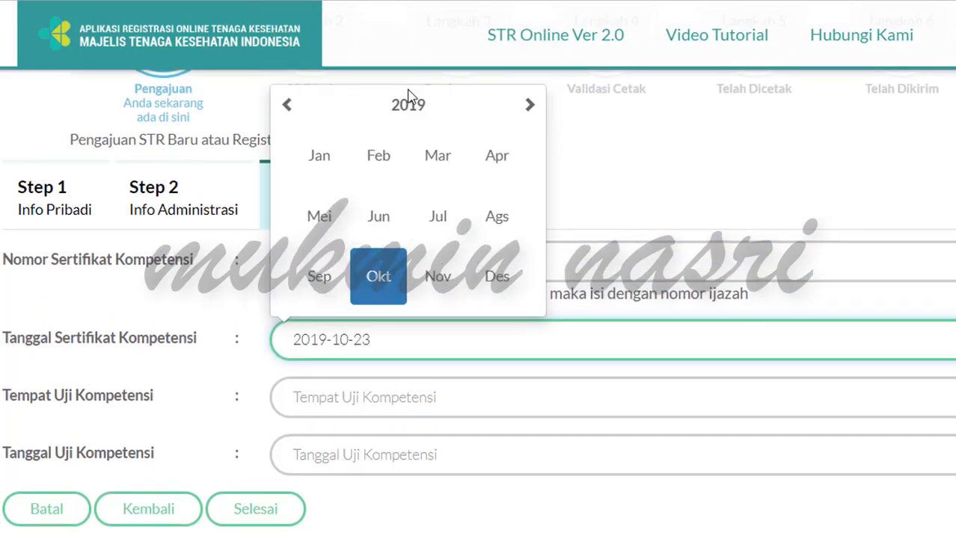
{"action": "left_click", "coordinate": [407, 111]}
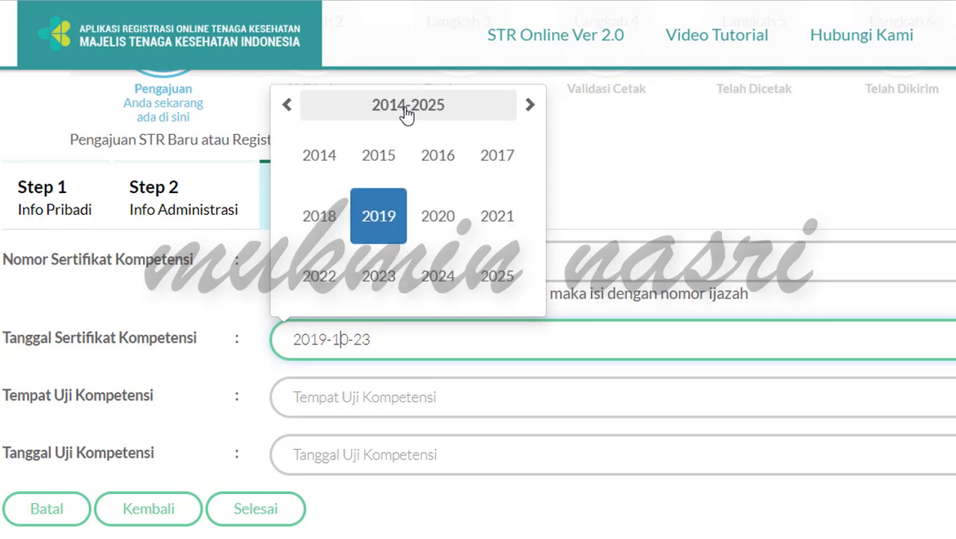
{"action": "left_click", "coordinate": [294, 121]}
{"action": "left_click", "coordinate": [437, 217]}
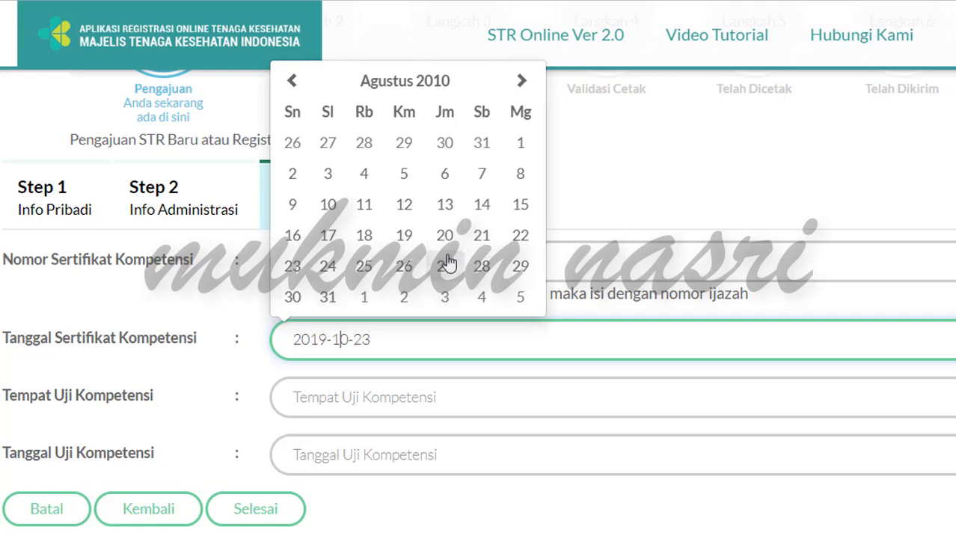
{"action": "left_click", "coordinate": [366, 271]}
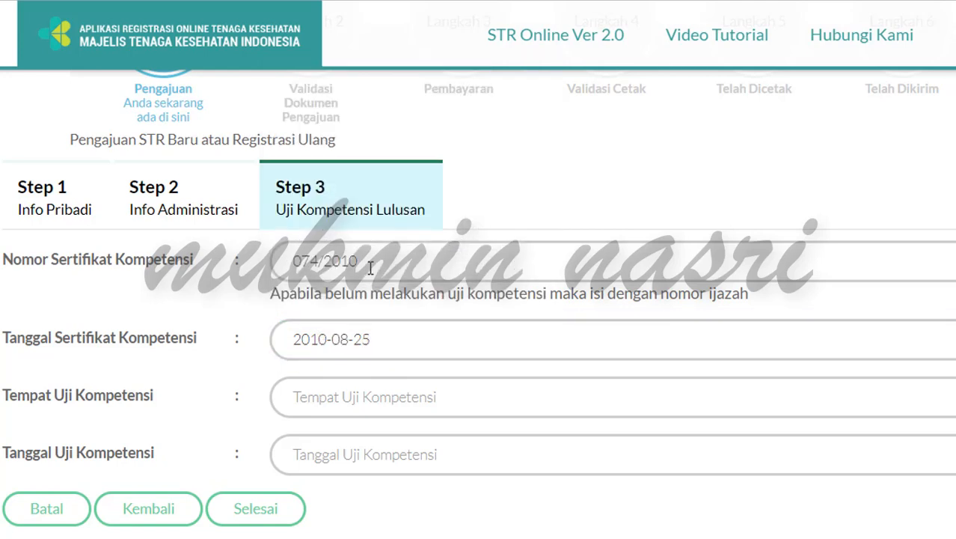
Step: Set the competency test place (Tempat Uji Kompetensi) to Samarinda
{"action": "left_click", "coordinate": [408, 404]}
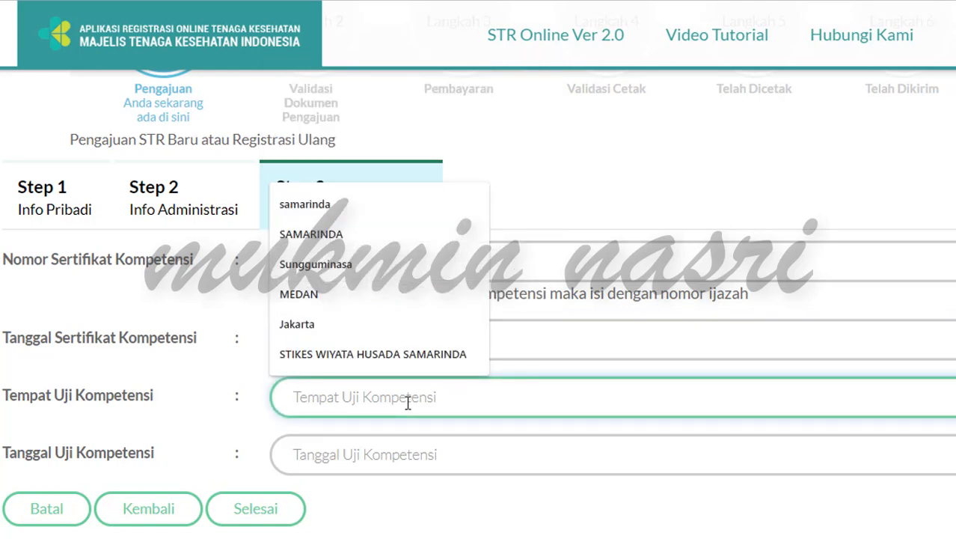
{"action": "type", "text": "sa"}
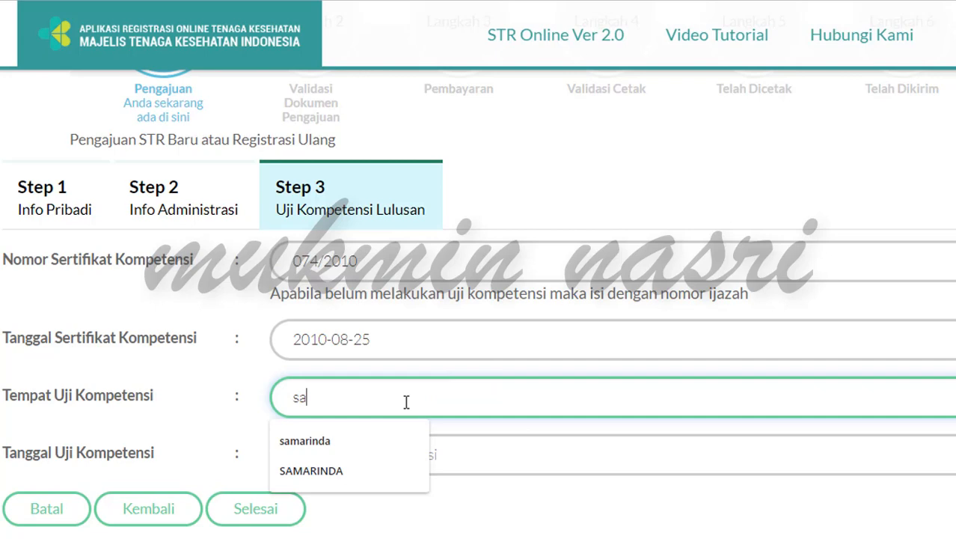
{"action": "left_click", "coordinate": [365, 471]}
{"action": "scroll", "coordinate": [420, 440], "scroll_direction": "down", "scroll_amount": 2}
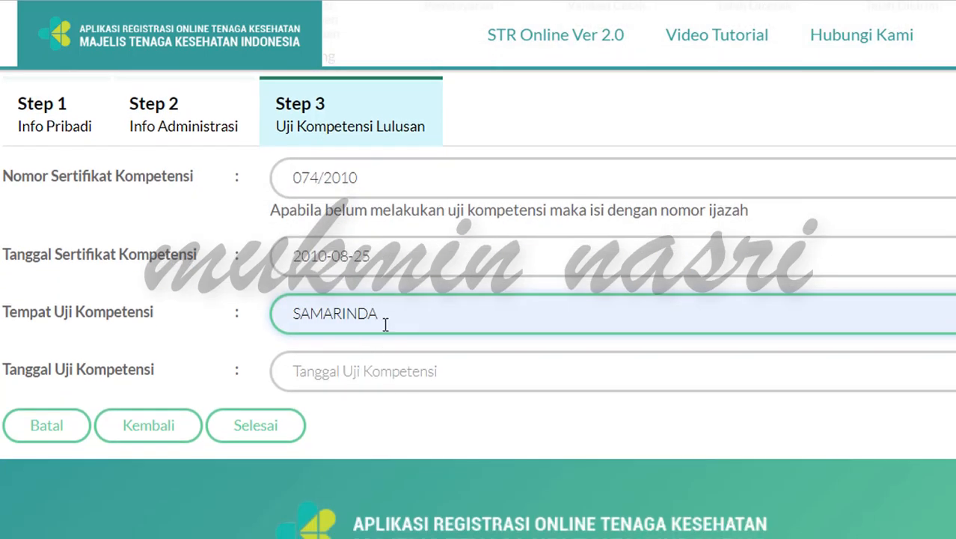
{"action": "left_click_drag", "start_coordinate": [385, 321], "coordinate": [266, 318]}
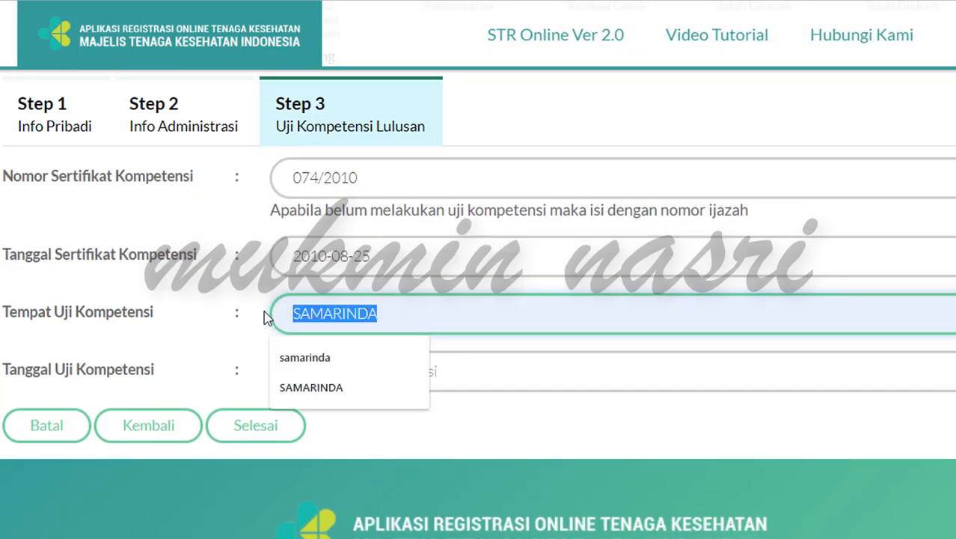
{"action": "type", "text": "Samarinda"}
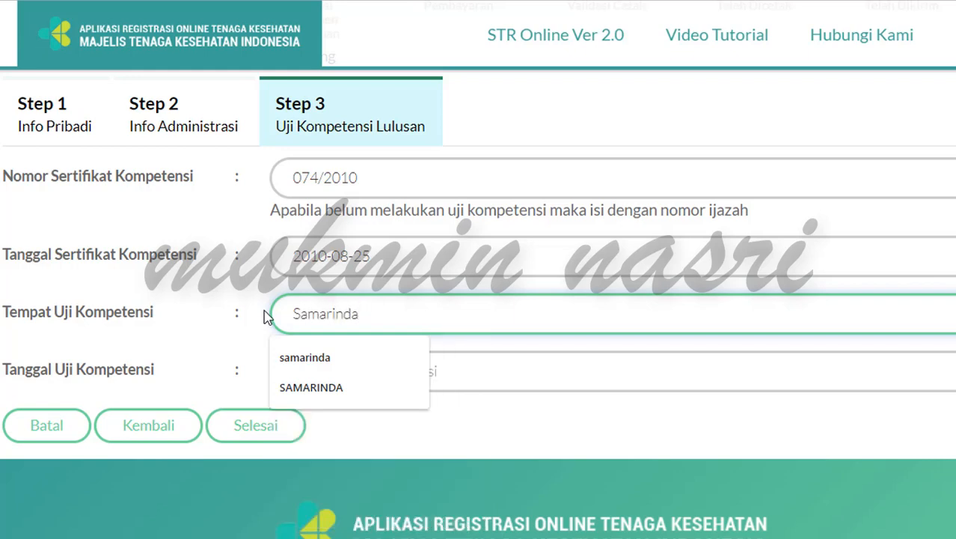
Step: Set Tanggal Uji Kompetensi to 2 August 2010 via the year and month views
{"action": "left_click", "coordinate": [486, 381]}
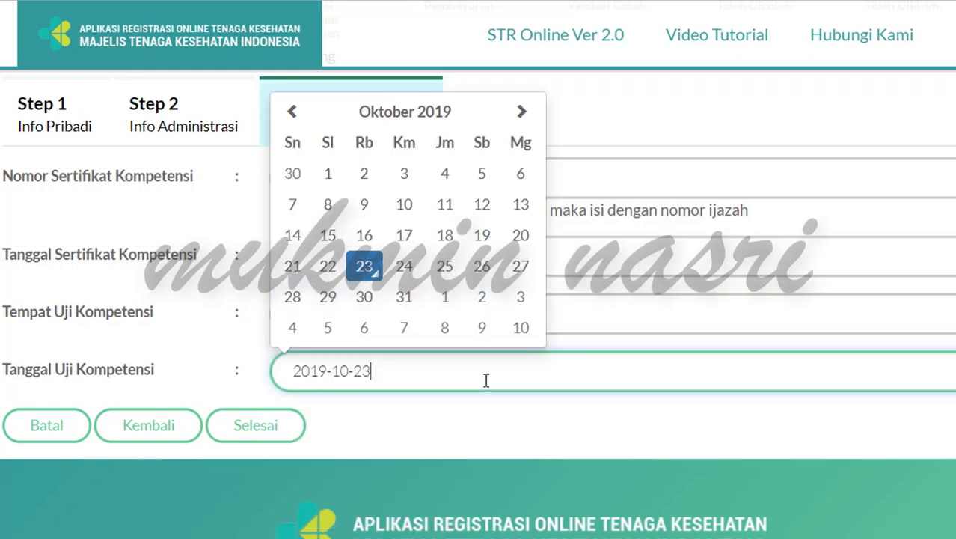
{"action": "left_click", "coordinate": [457, 418]}
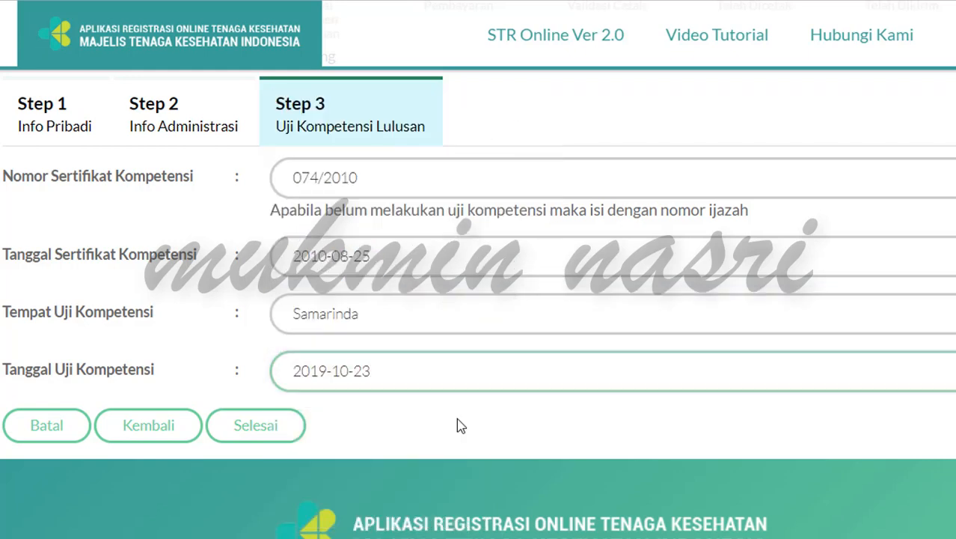
{"action": "left_click", "coordinate": [421, 365]}
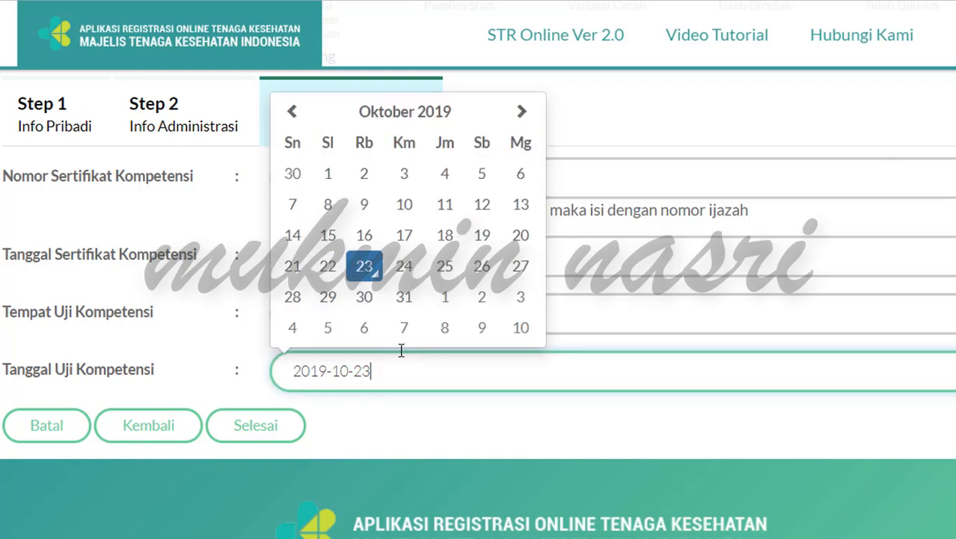
{"action": "left_click", "coordinate": [420, 120]}
{"action": "left_click", "coordinate": [409, 138]}
{"action": "left_click", "coordinate": [288, 139]}
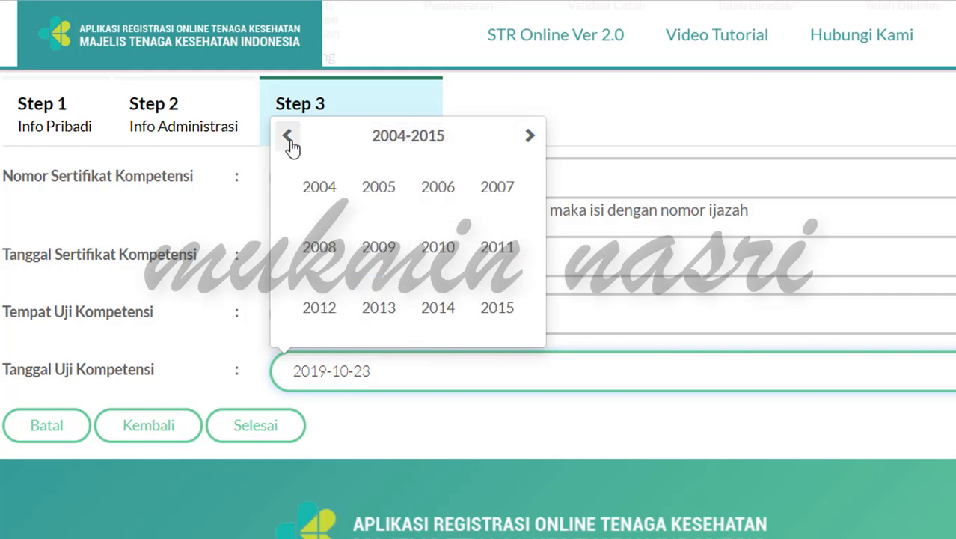
{"action": "left_click", "coordinate": [442, 247]}
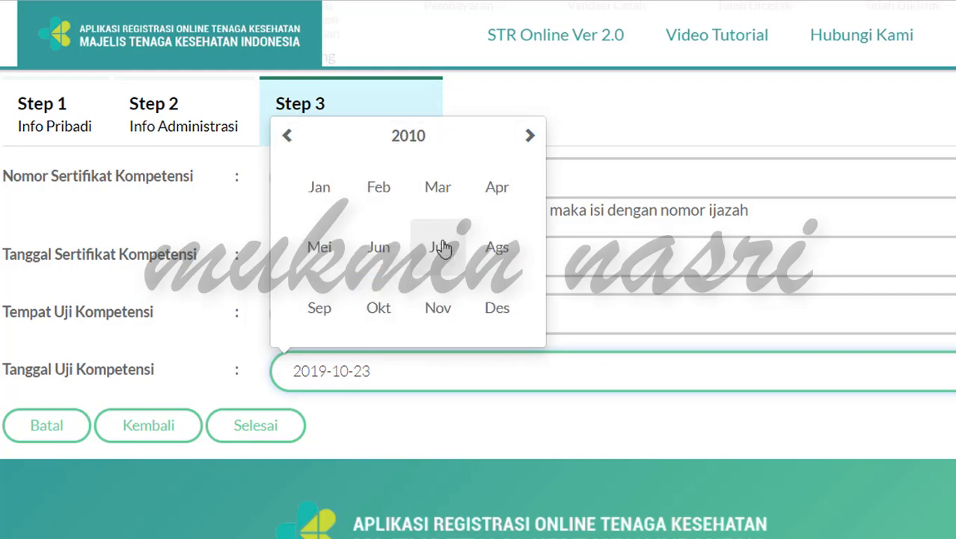
{"action": "left_click", "coordinate": [492, 253]}
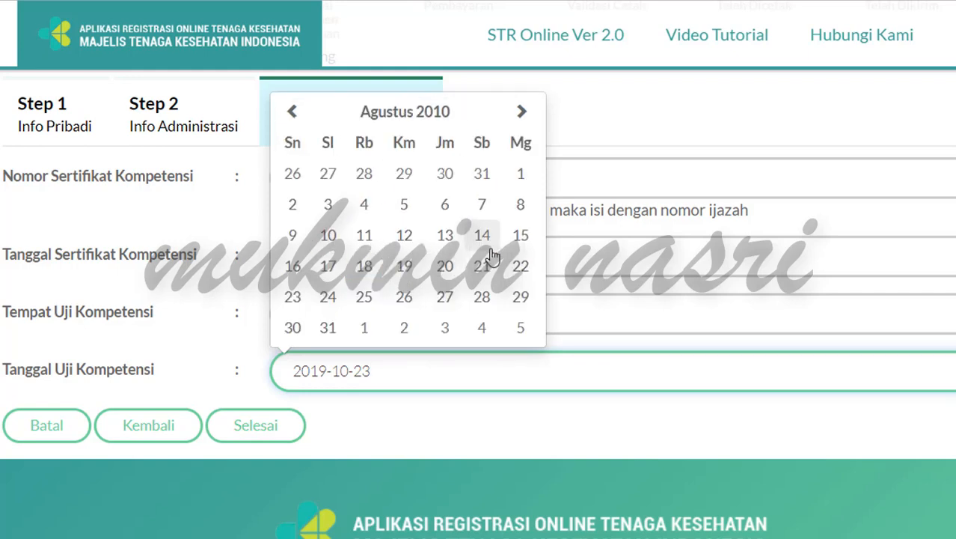
{"action": "left_click", "coordinate": [292, 204]}
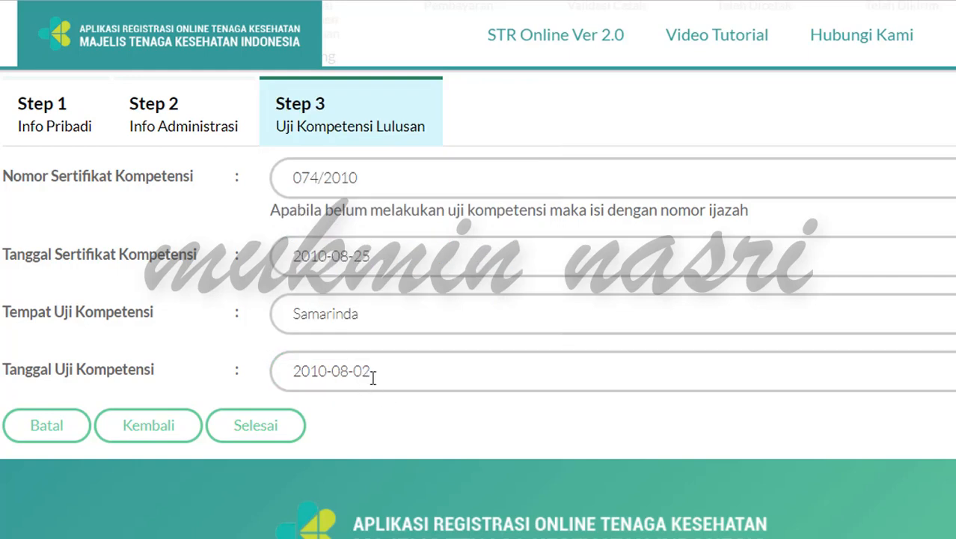
Step: Submit Step 3 with Selesai and scroll through the applicant data preview PDF
{"action": "left_click", "coordinate": [270, 434]}
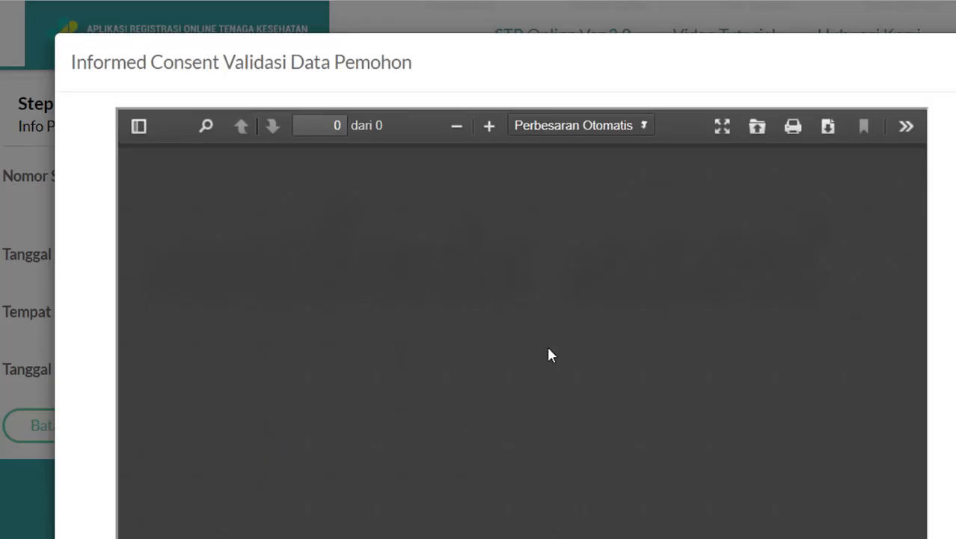
{"action": "scroll", "coordinate": [494, 332], "scroll_direction": "down", "scroll_amount": 5}
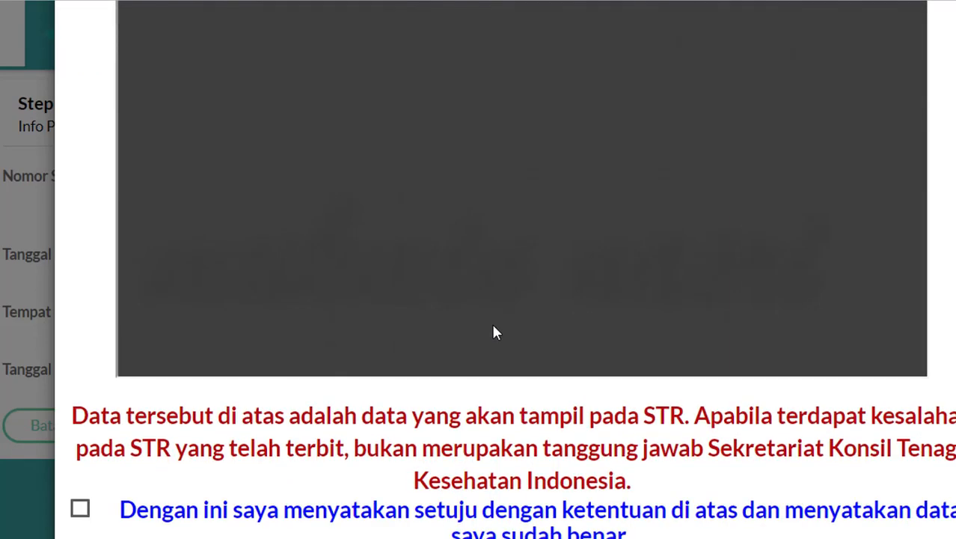
{"action": "scroll", "coordinate": [494, 332], "scroll_direction": "up", "scroll_amount": 5}
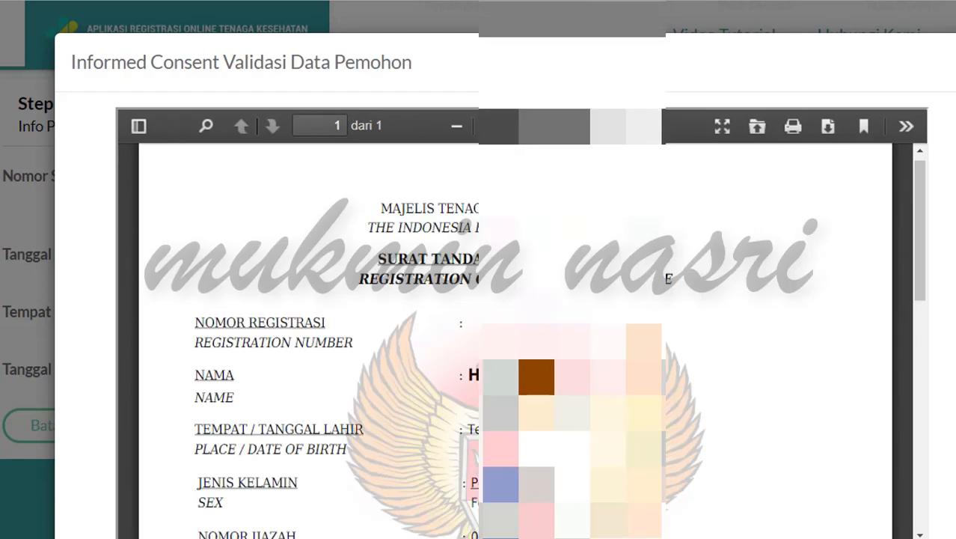
{"action": "scroll", "coordinate": [515, 341], "scroll_direction": "down", "scroll_amount": 3}
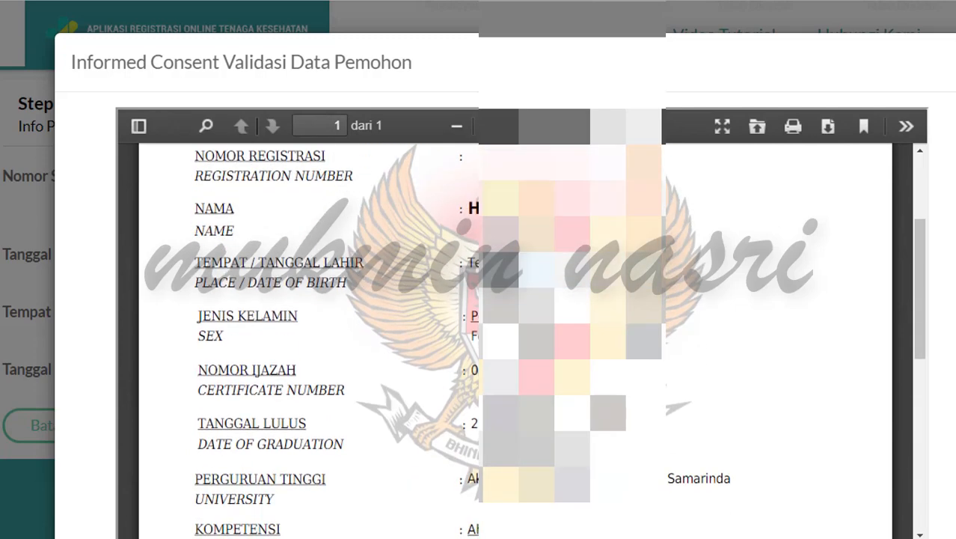
{"action": "scroll", "coordinate": [515, 340], "scroll_direction": "down", "scroll_amount": 3}
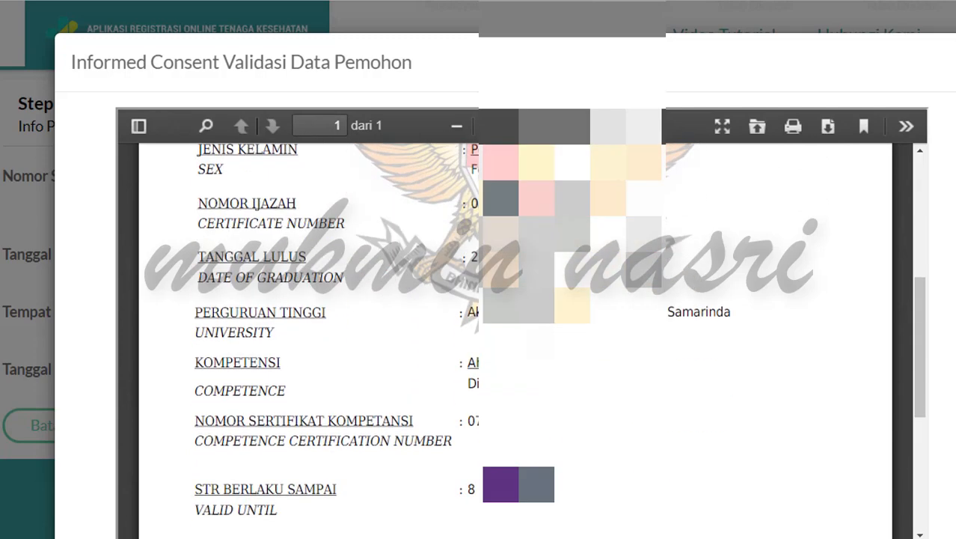
{"action": "scroll", "coordinate": [514, 341], "scroll_direction": "up", "scroll_amount": 5}
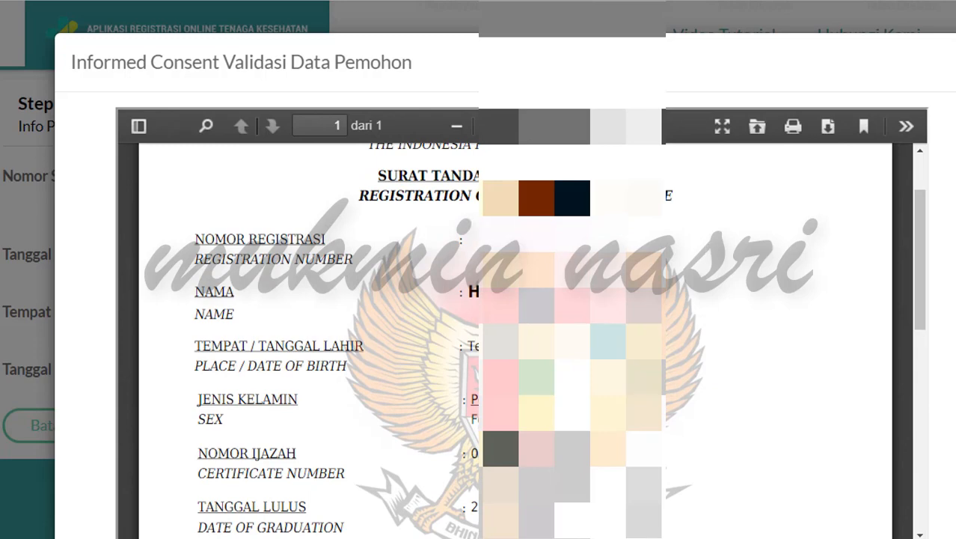
{"action": "scroll", "coordinate": [514, 340], "scroll_direction": "down", "scroll_amount": 8}
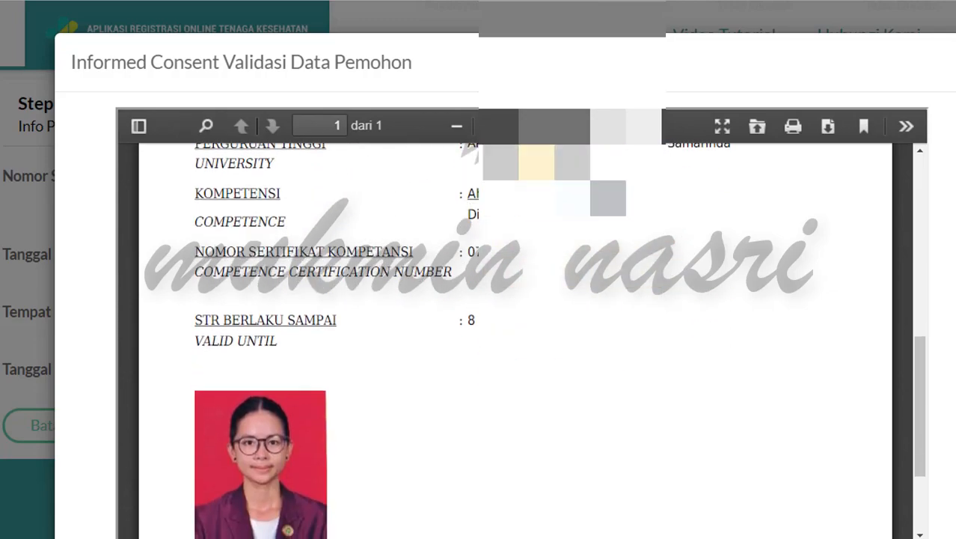
{"action": "scroll", "coordinate": [515, 341], "scroll_direction": "down", "scroll_amount": 3}
{"action": "scroll", "coordinate": [444, 331], "scroll_direction": "down", "scroll_amount": 5}
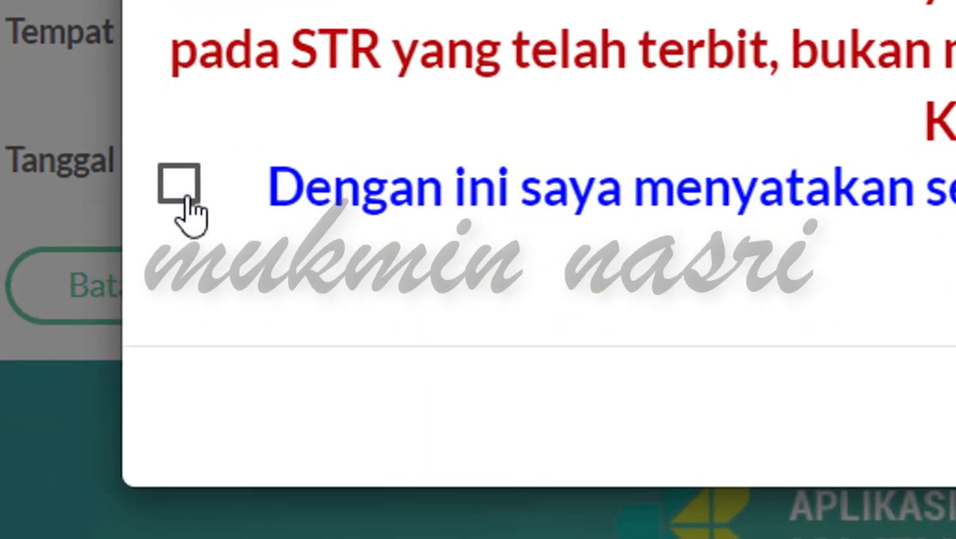
Step: Tick the informed consent checkbox and finish the registration with Selesai
{"action": "left_click", "coordinate": [179, 185]}
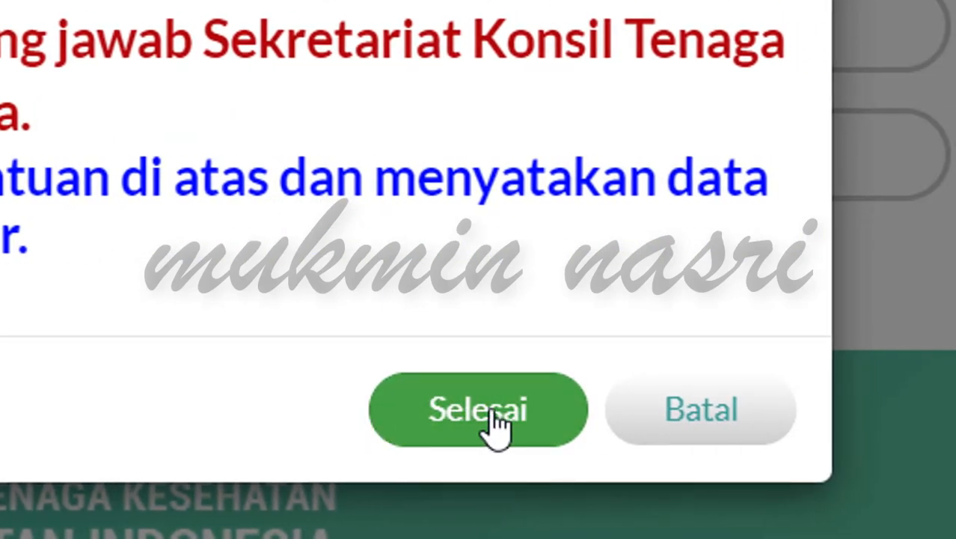
{"action": "left_click", "coordinate": [495, 423]}
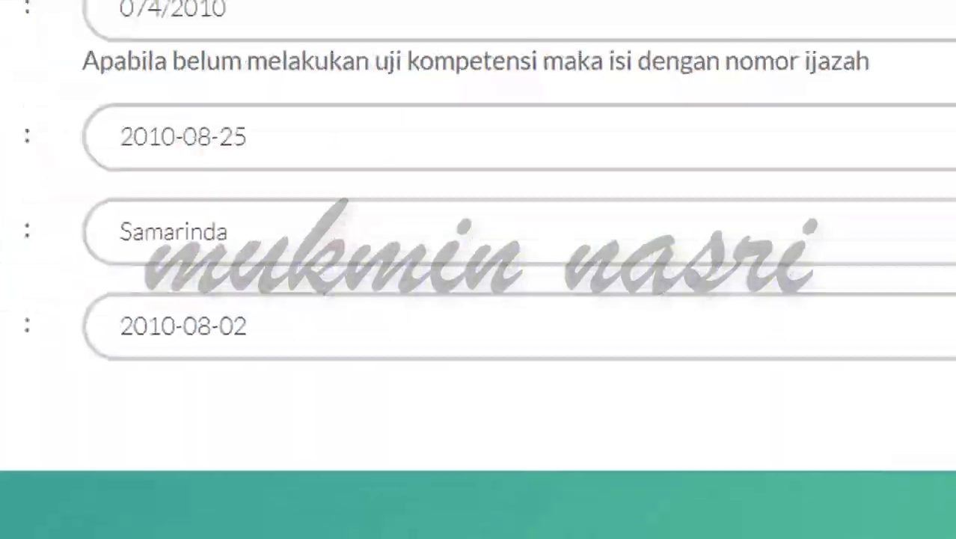